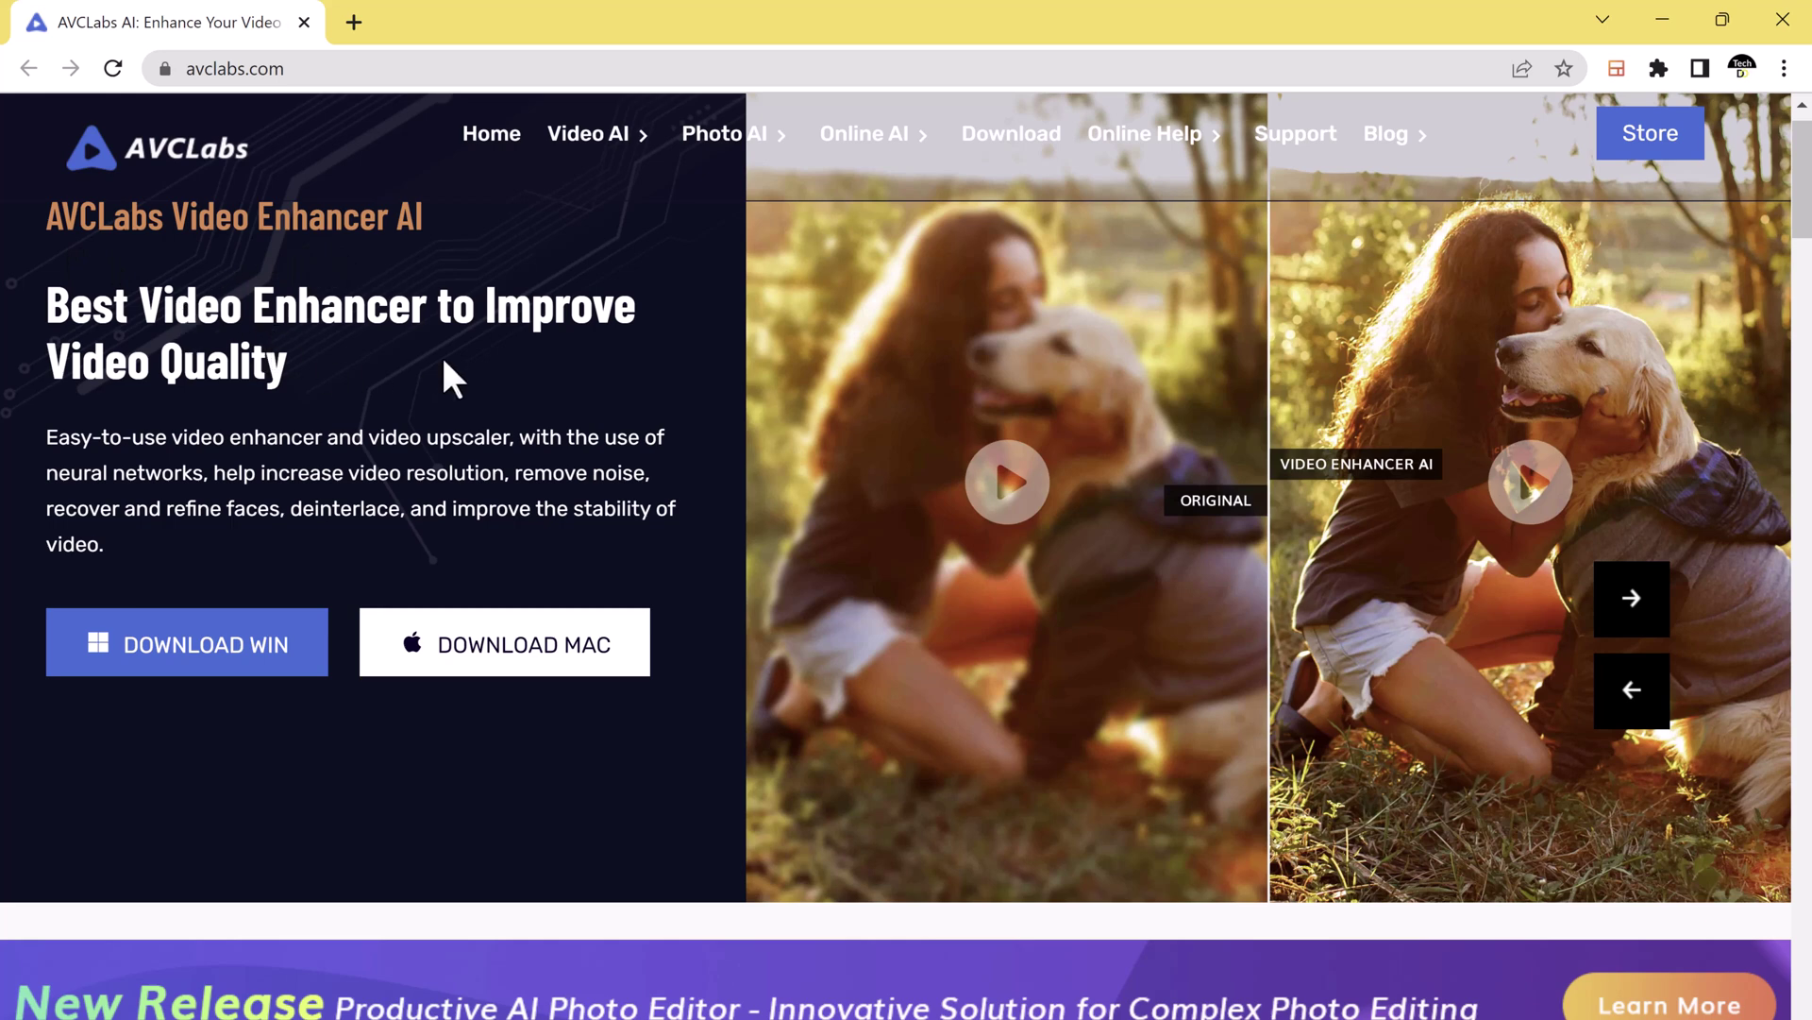
Scroll back up the avclabs.com homepage to the Windows download button.
scroll(377, 387, "up", 1)
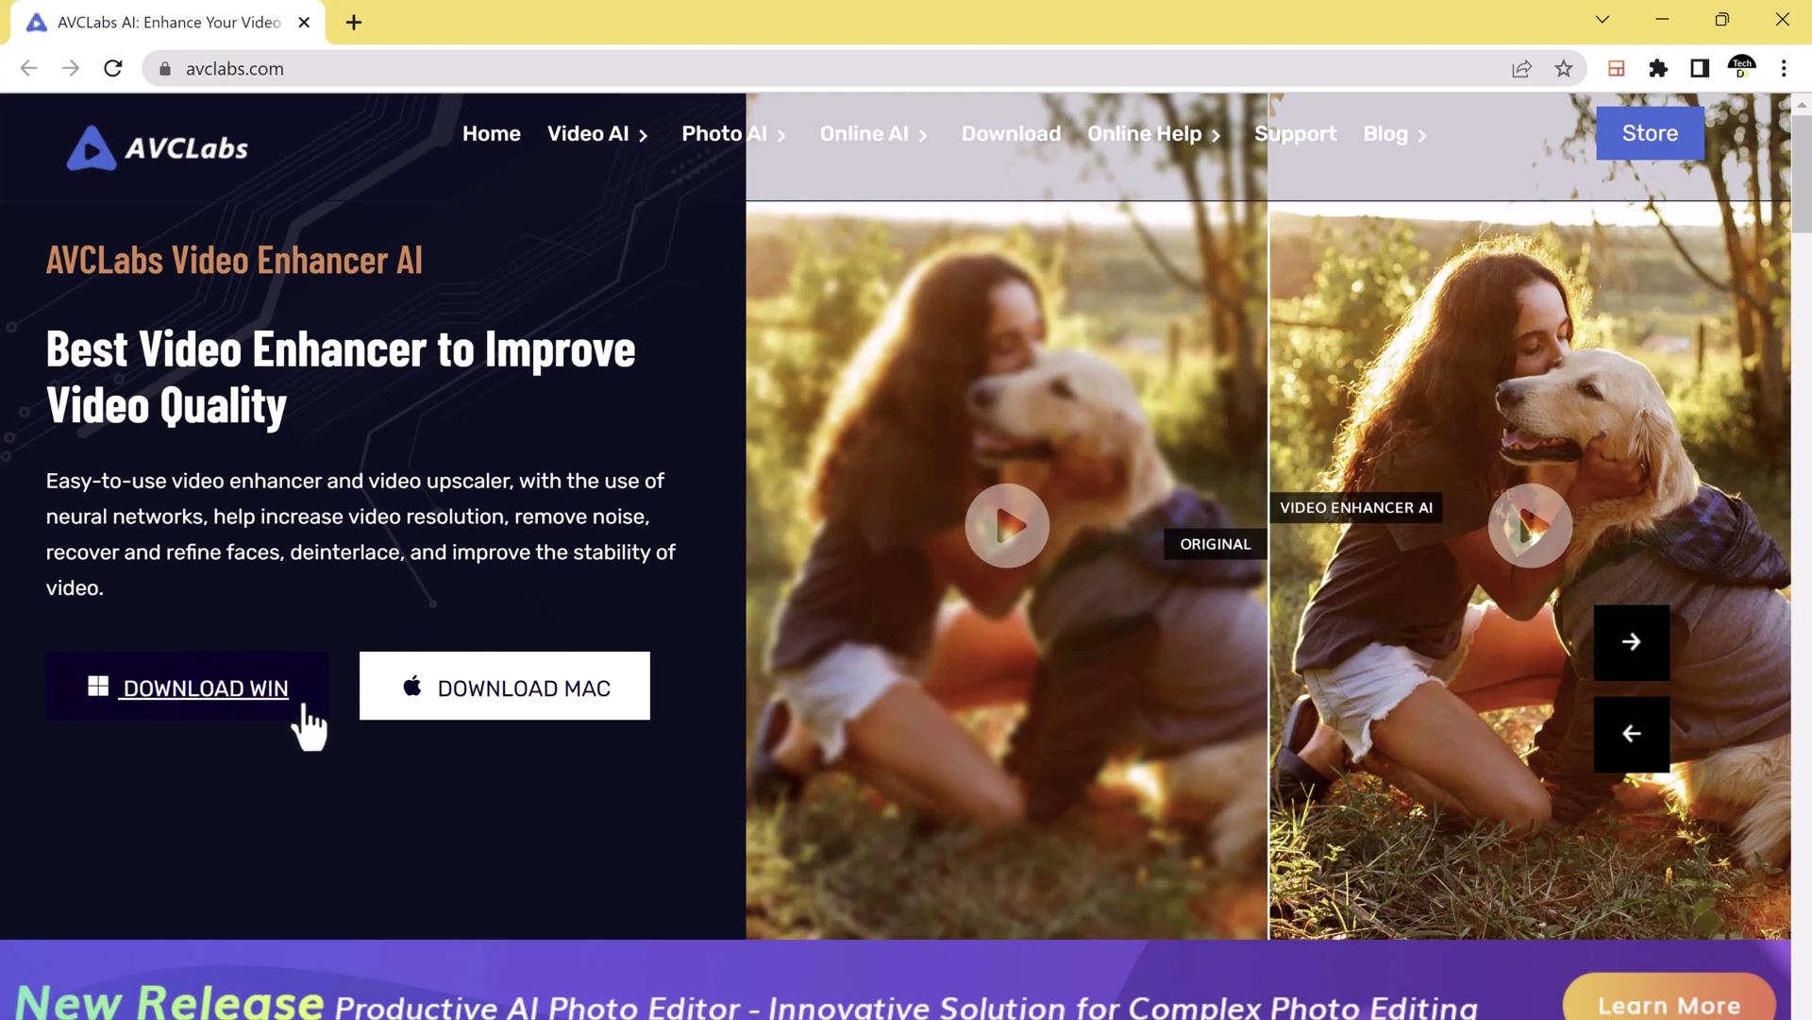
Download the Windows version, then load the pexels-cottonbro clip from the Videos folder.
left_click(243, 716)
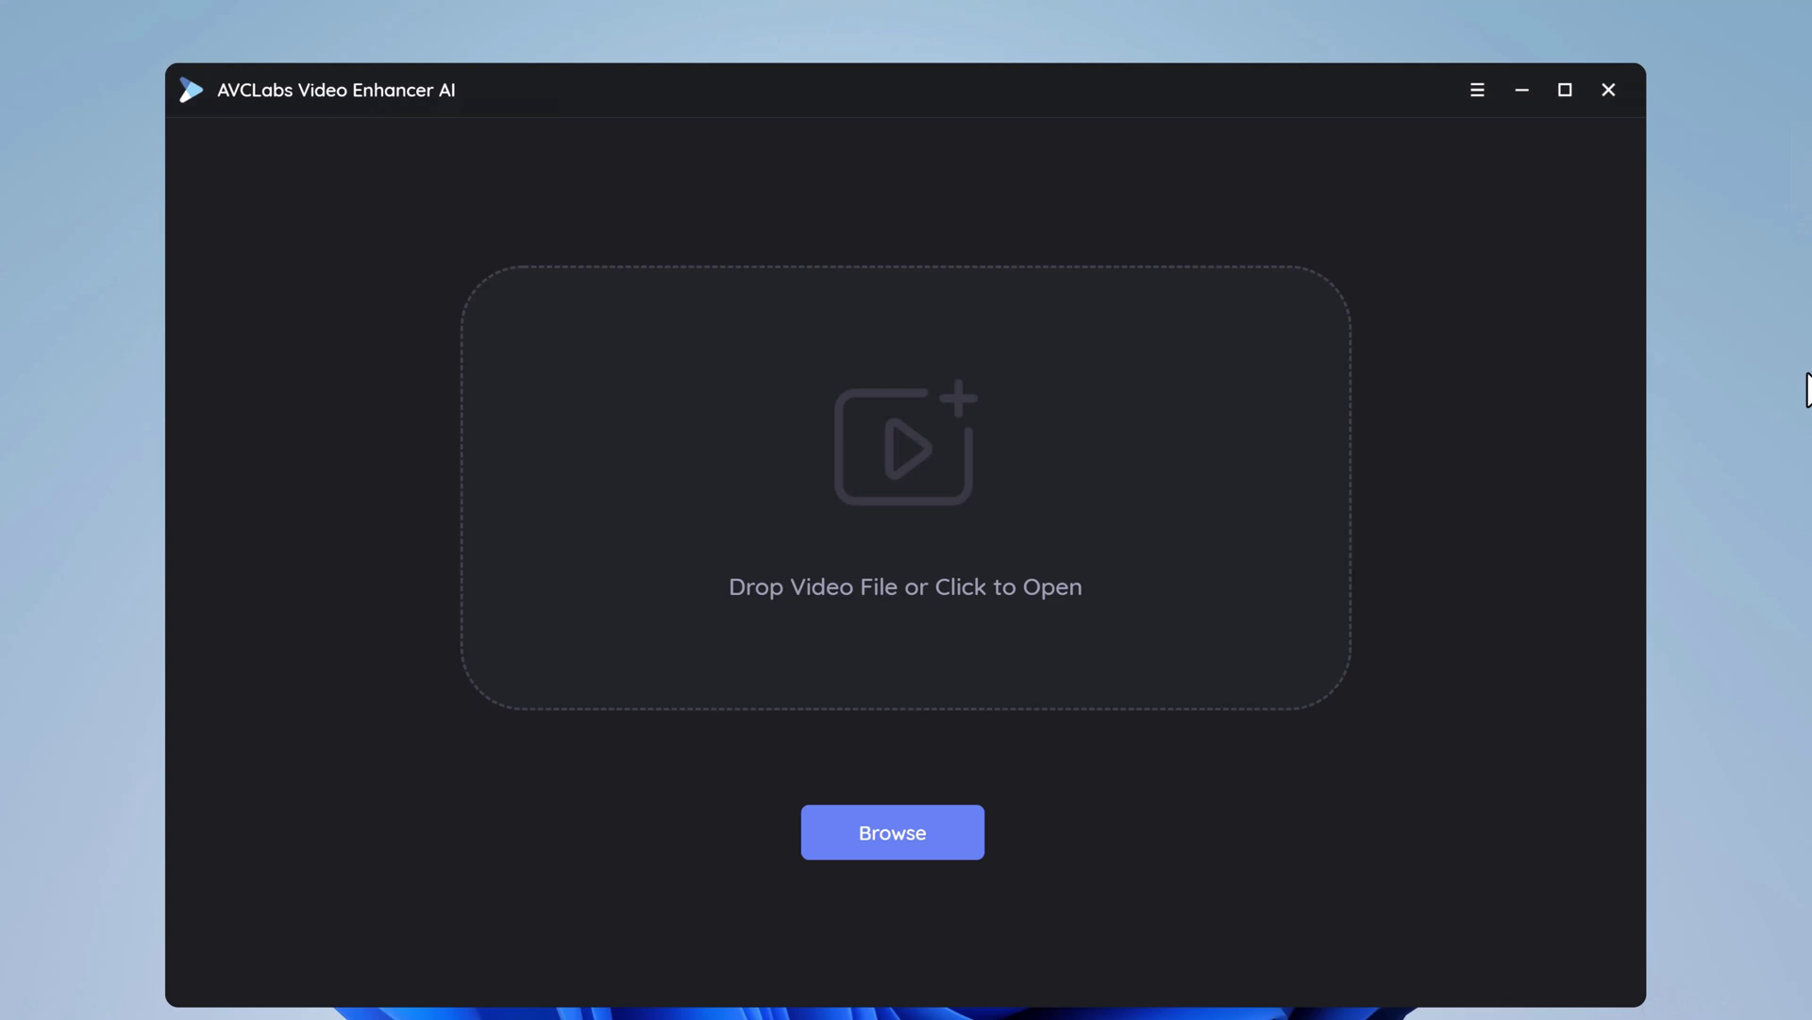
left_click(921, 661)
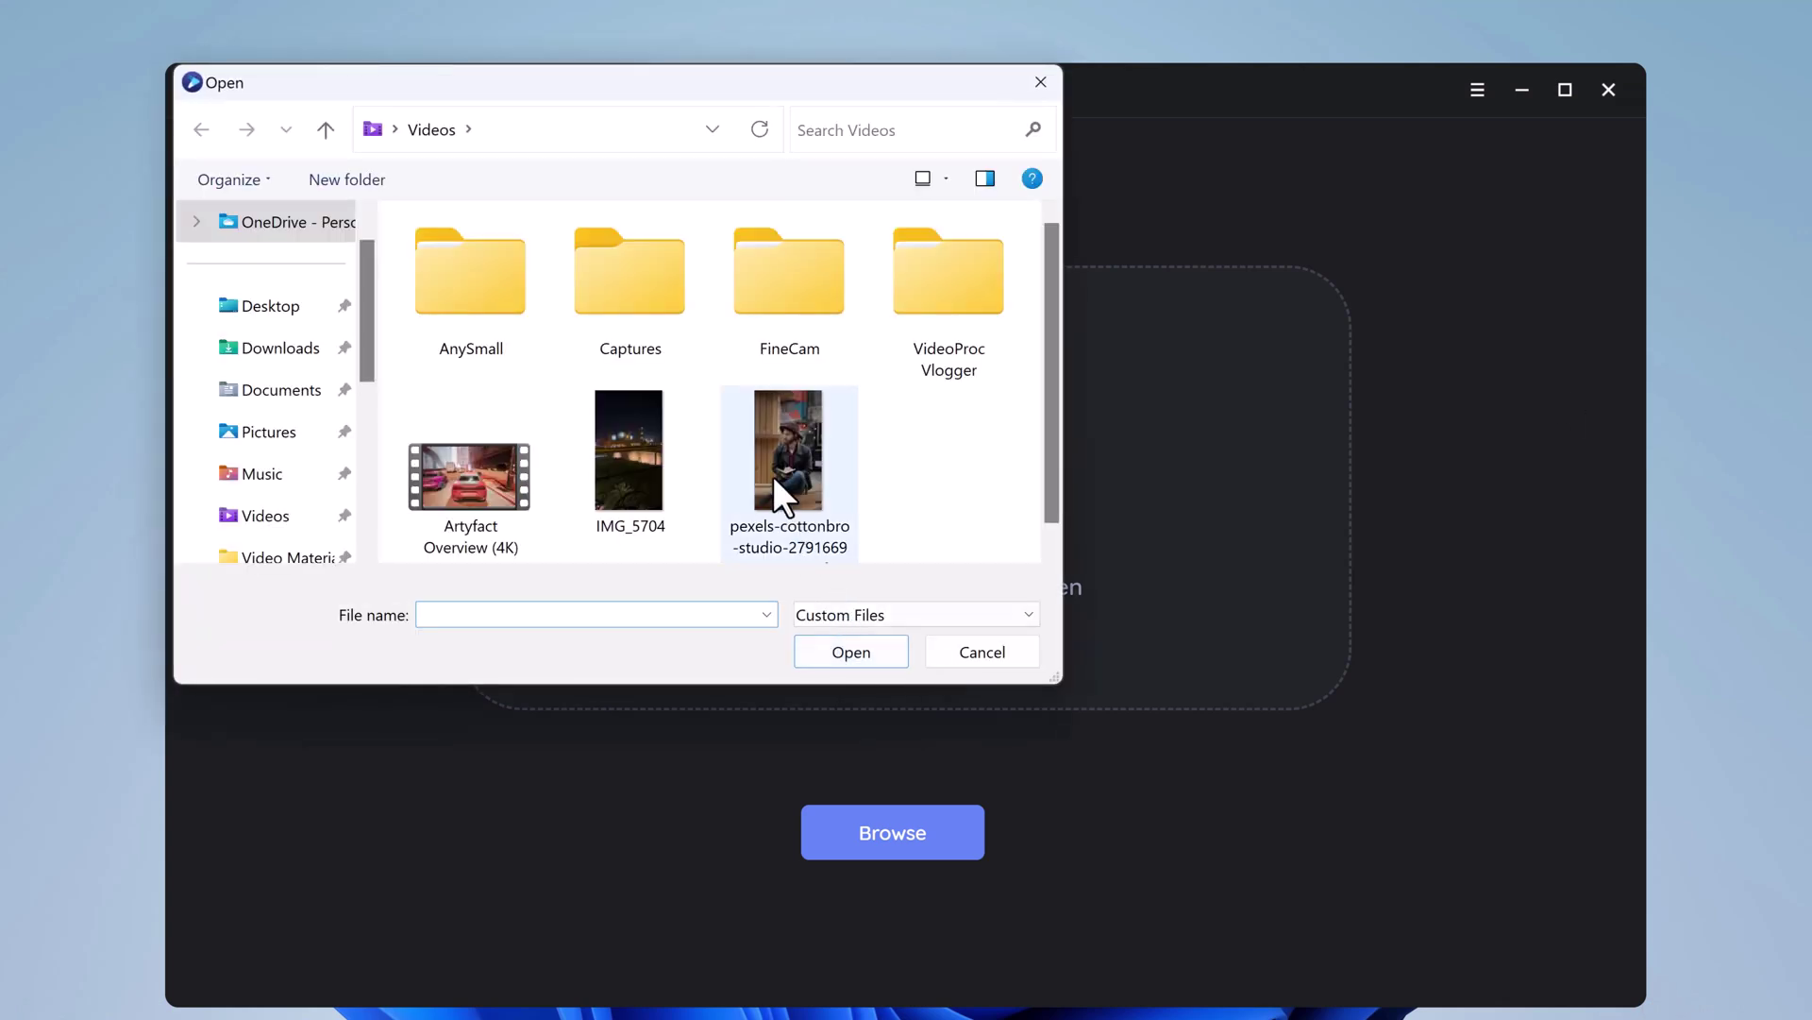
left_click(769, 439)
left_click(851, 652)
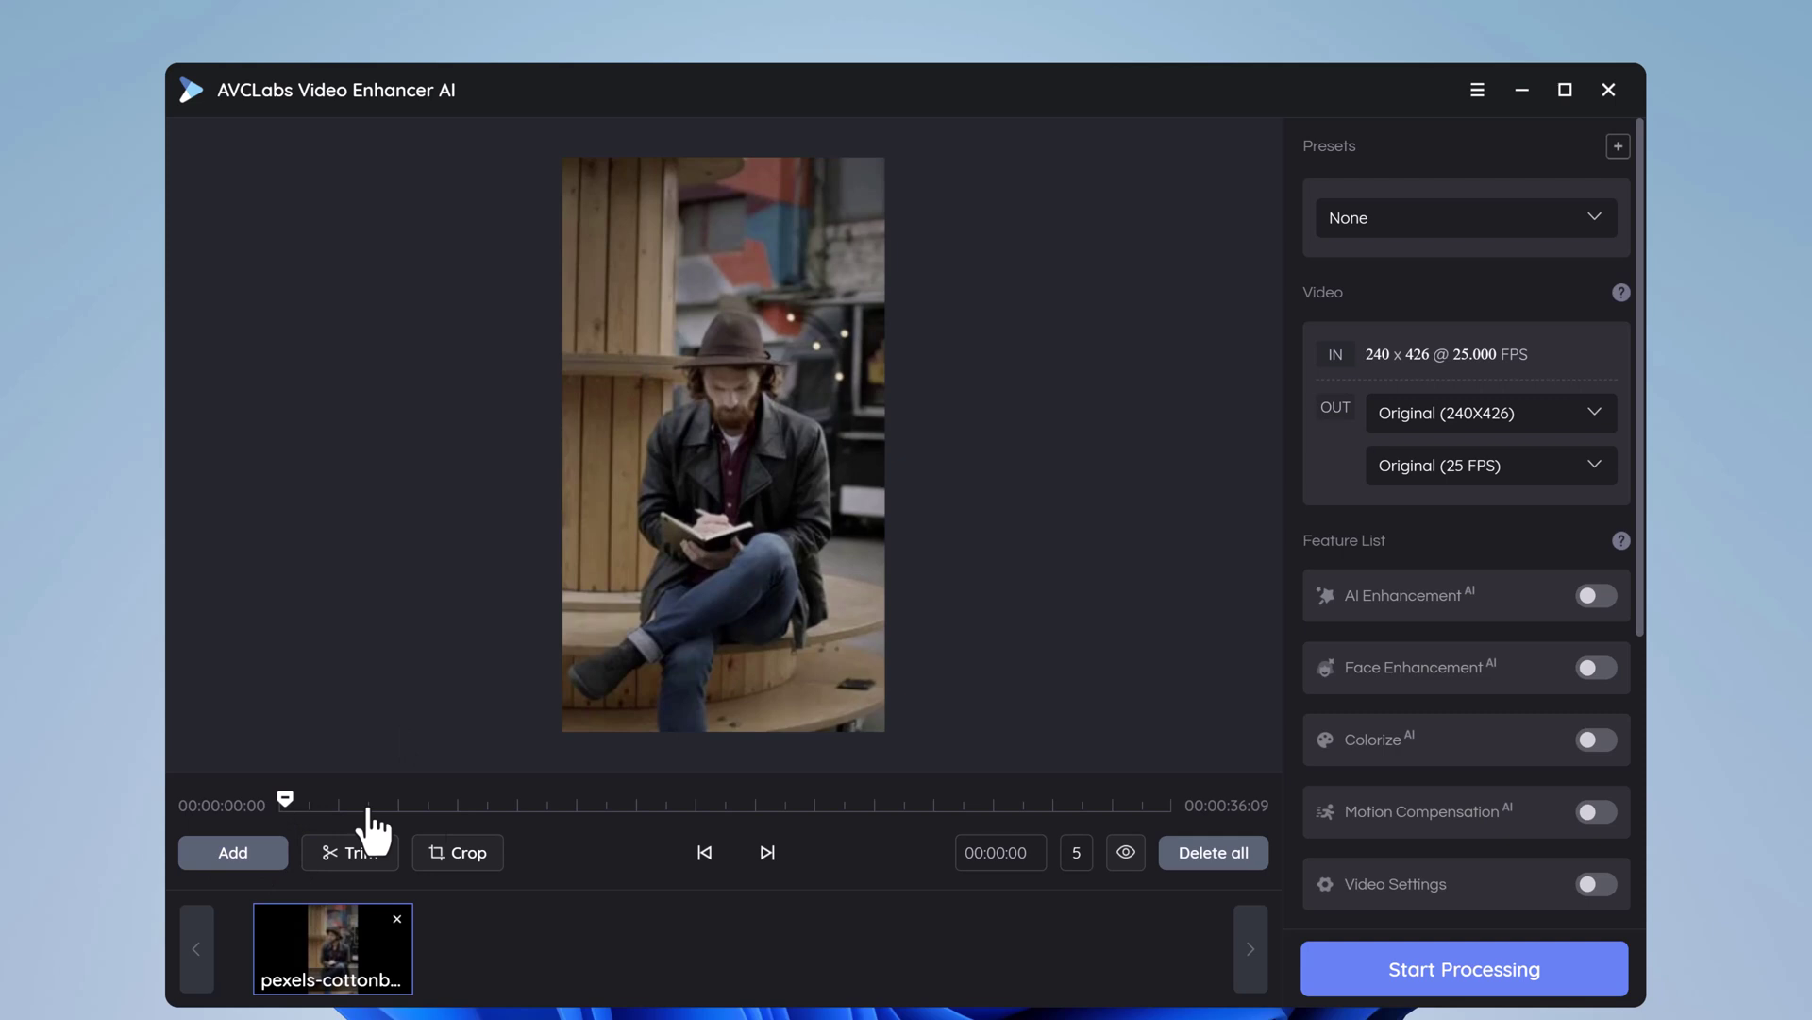
left_click(635, 805)
left_click_drag(637, 814, 133, 822)
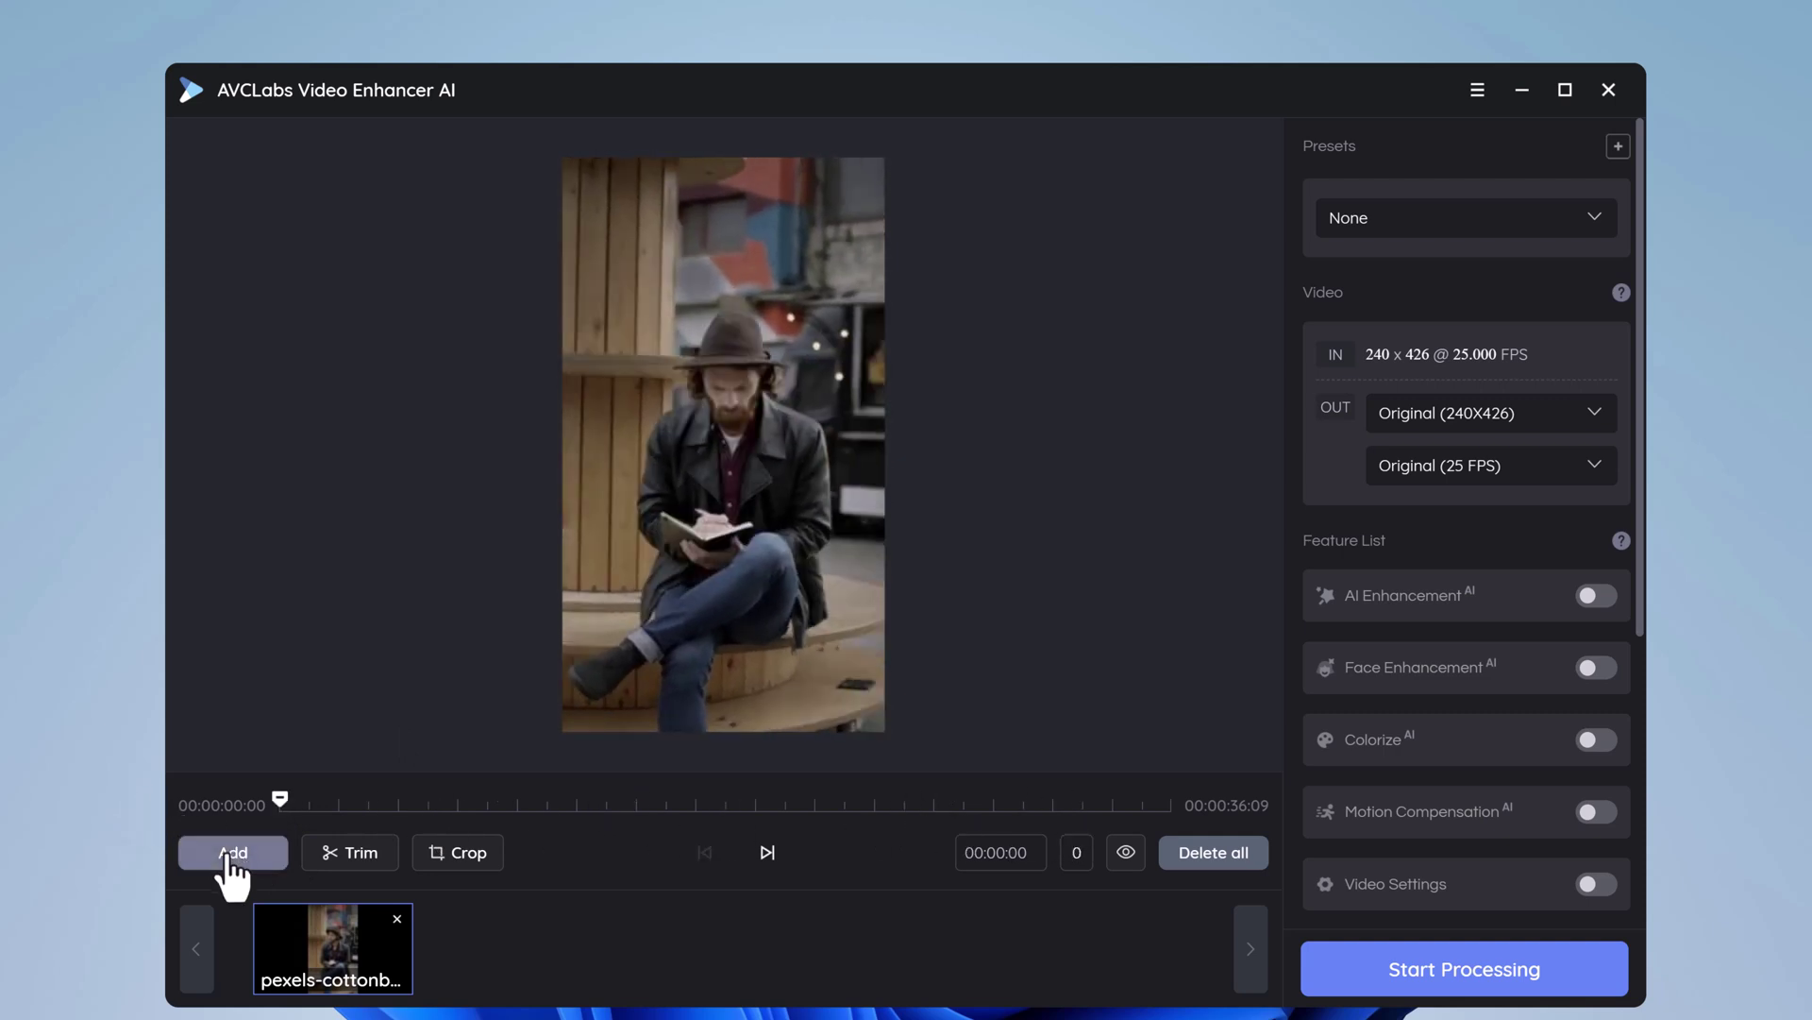
left_click(359, 852)
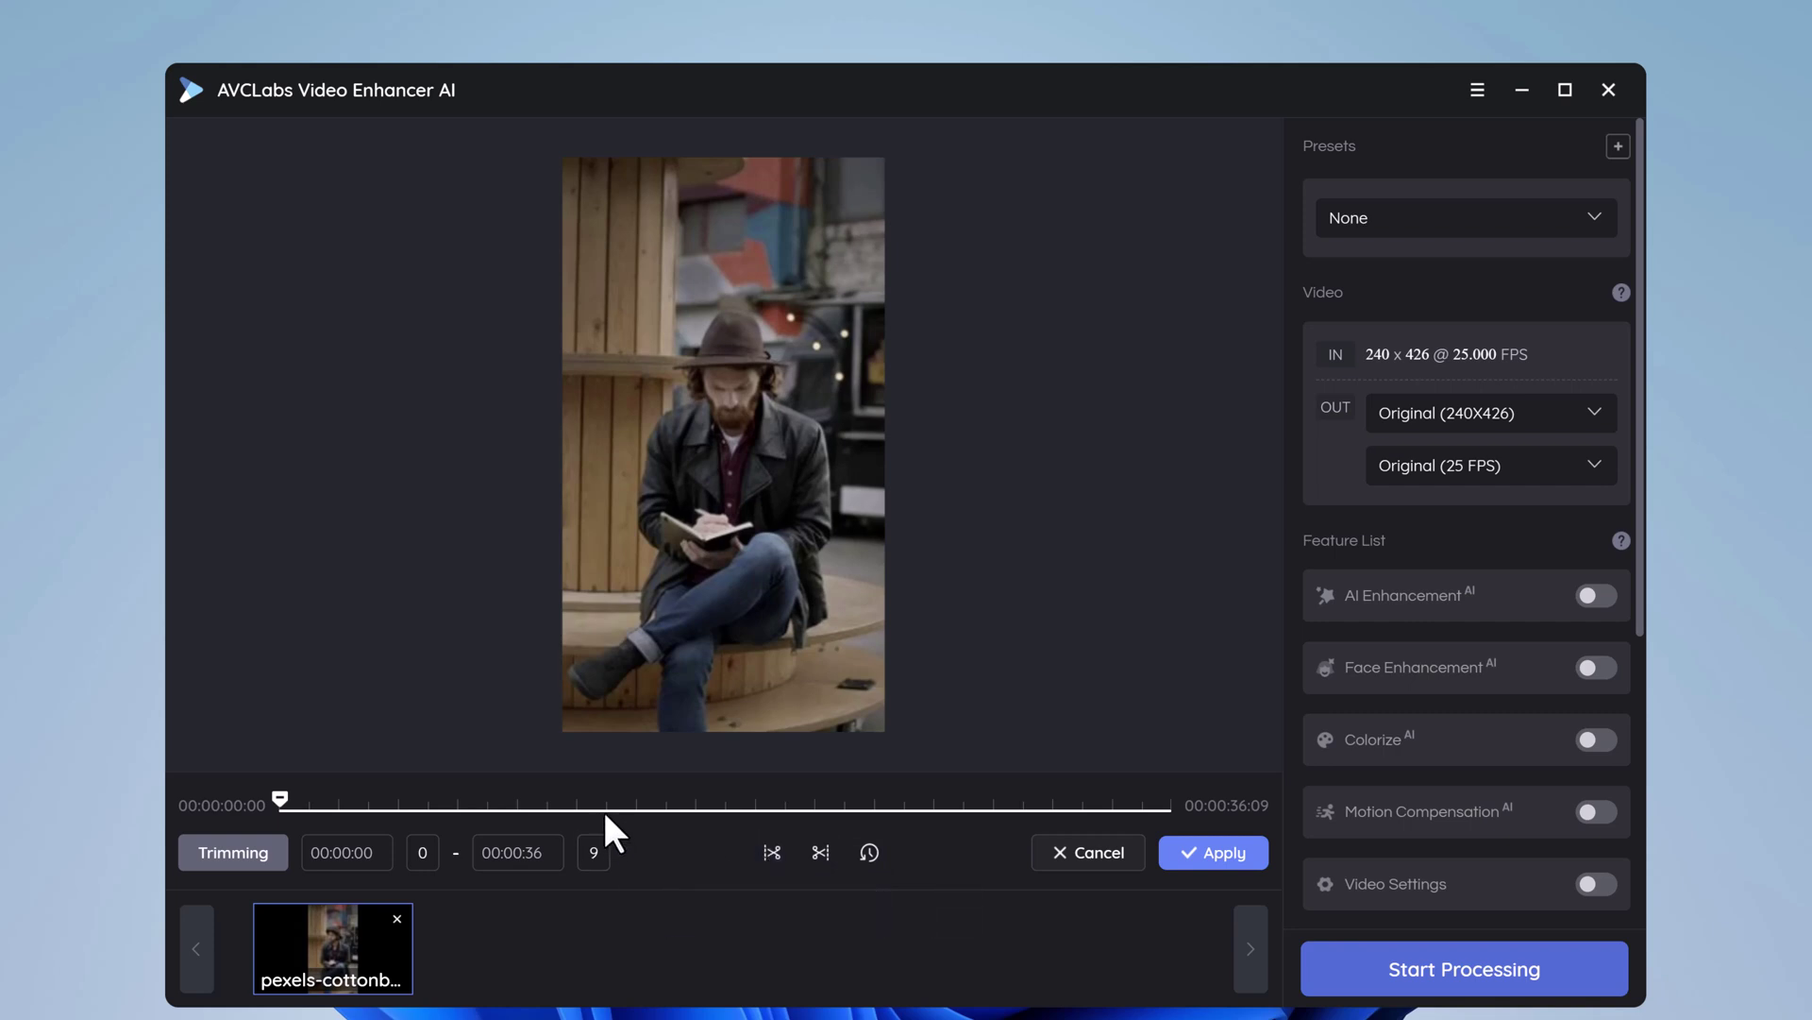
left_click(1053, 854)
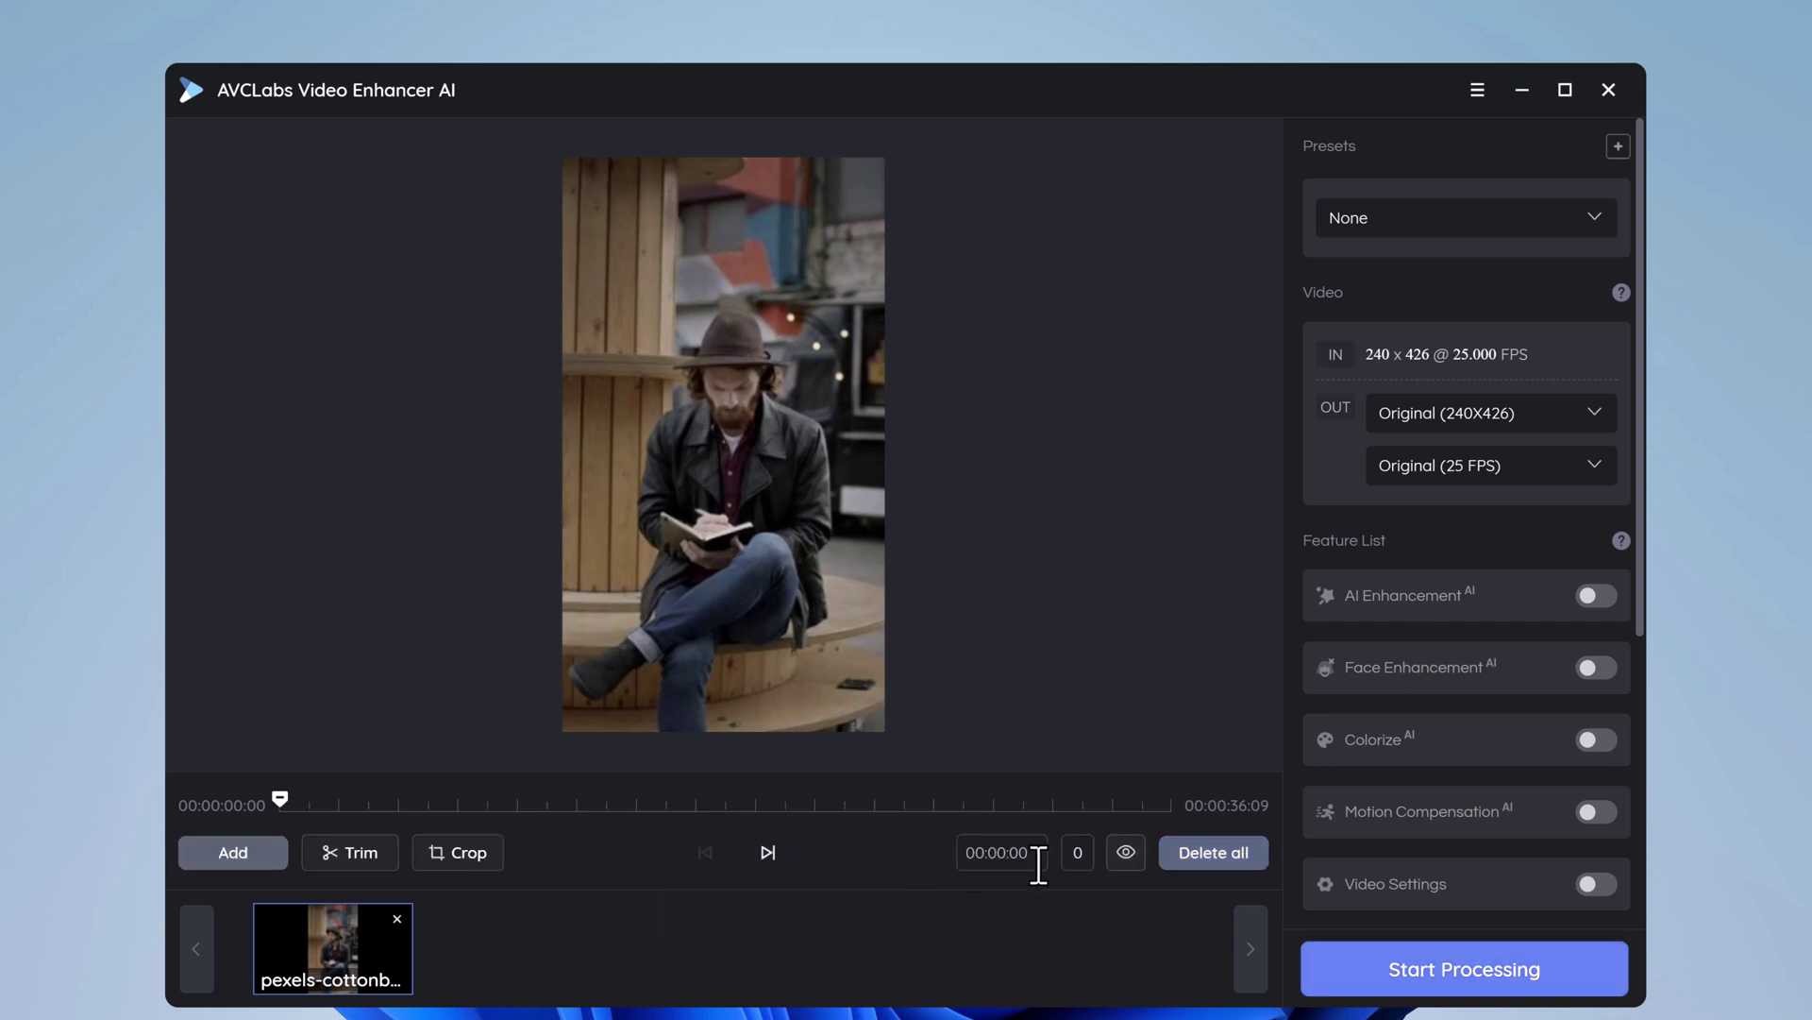
left_click(457, 855)
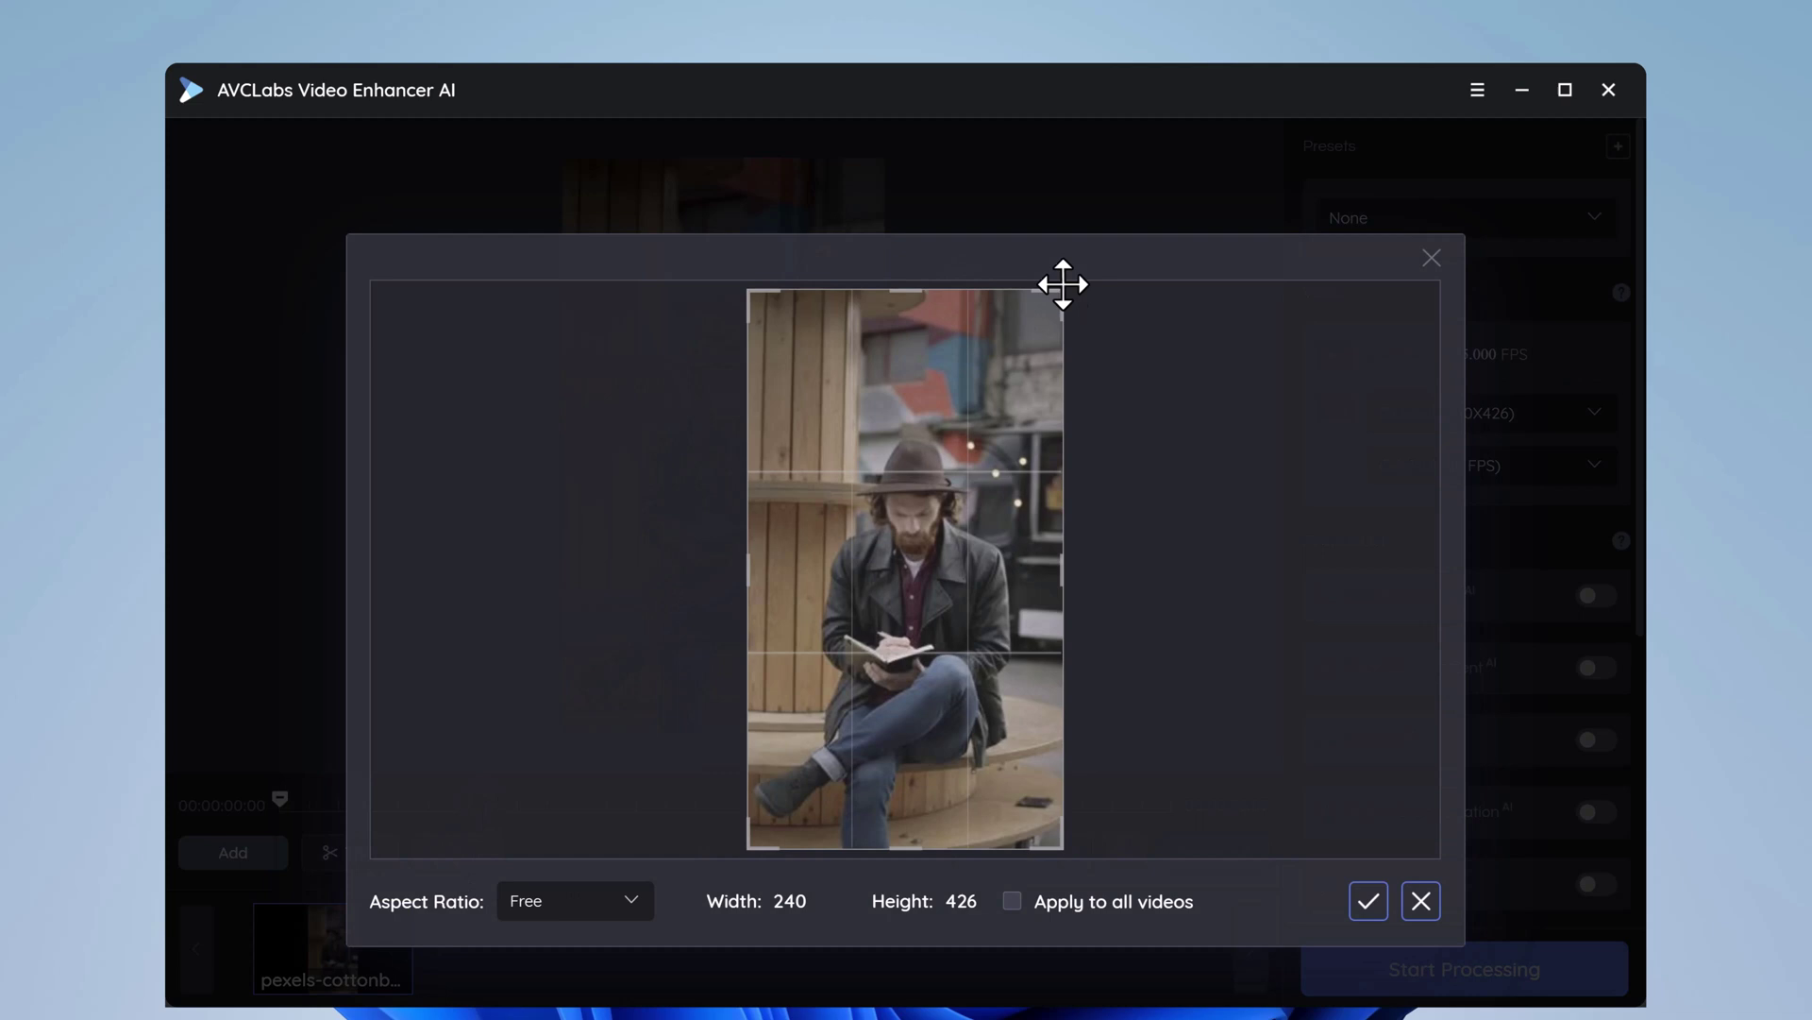
left_click_drag(1061, 292, 1093, 221)
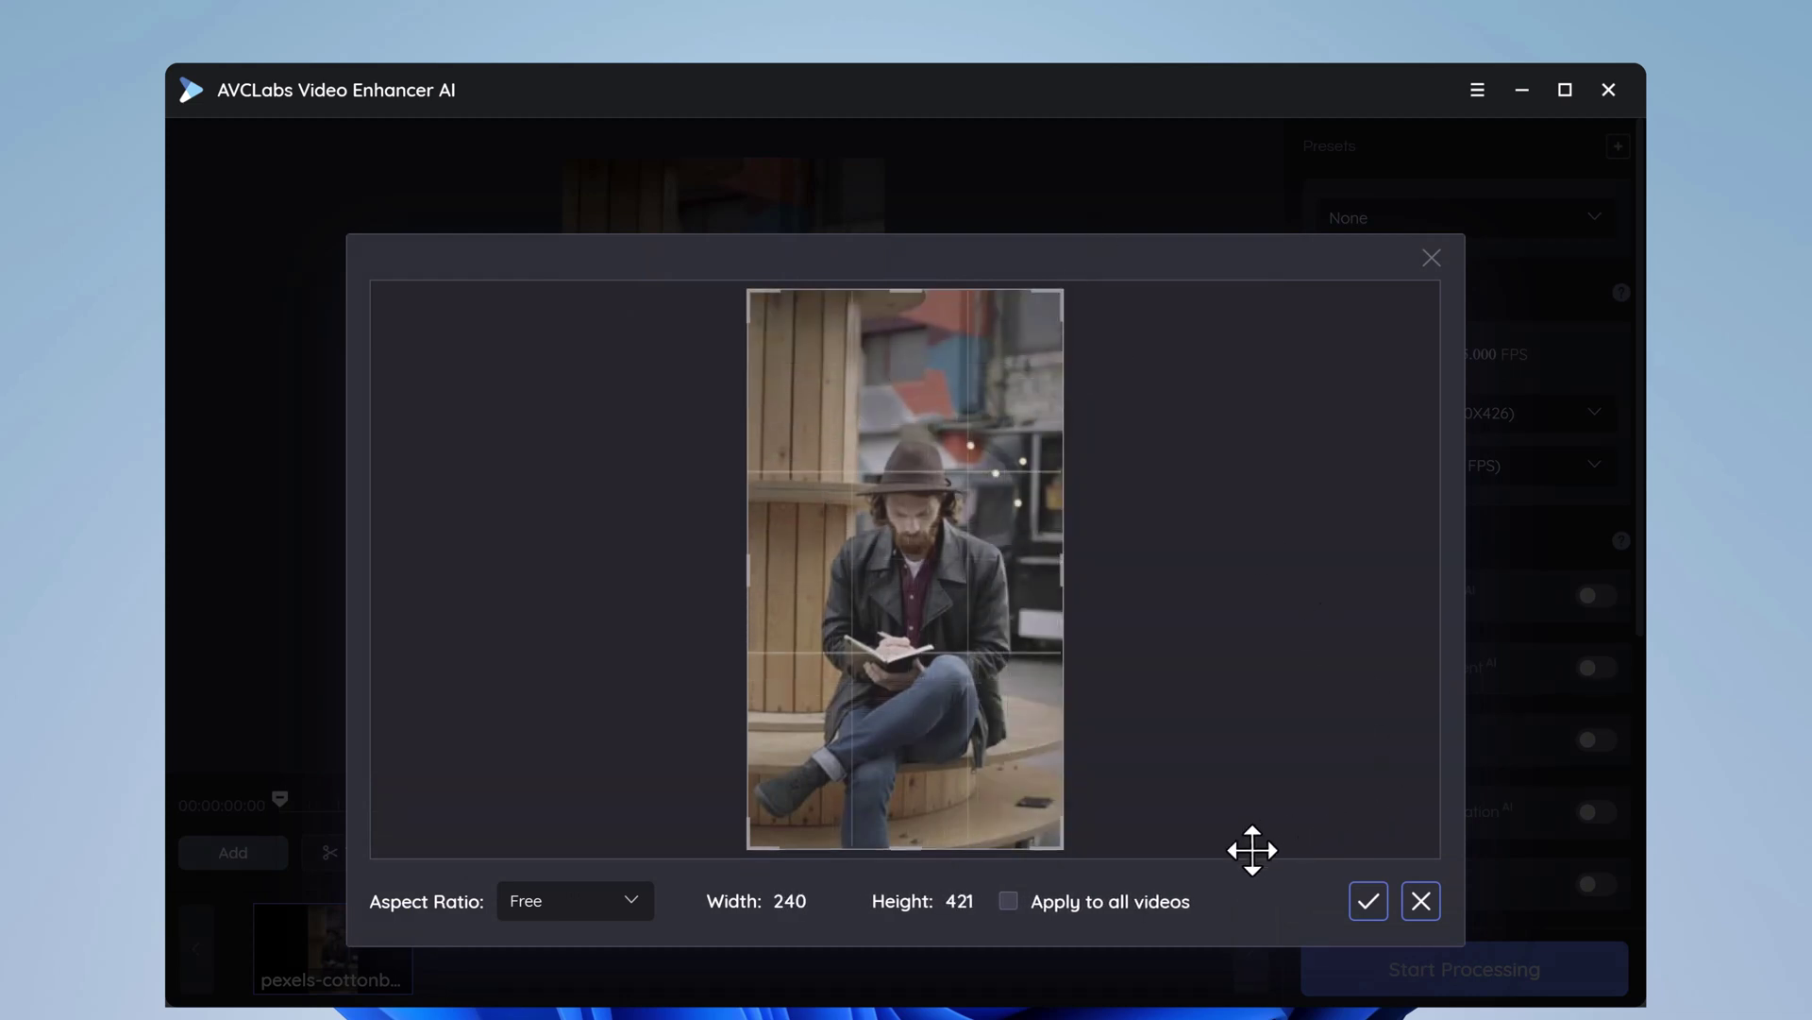
left_click(1421, 902)
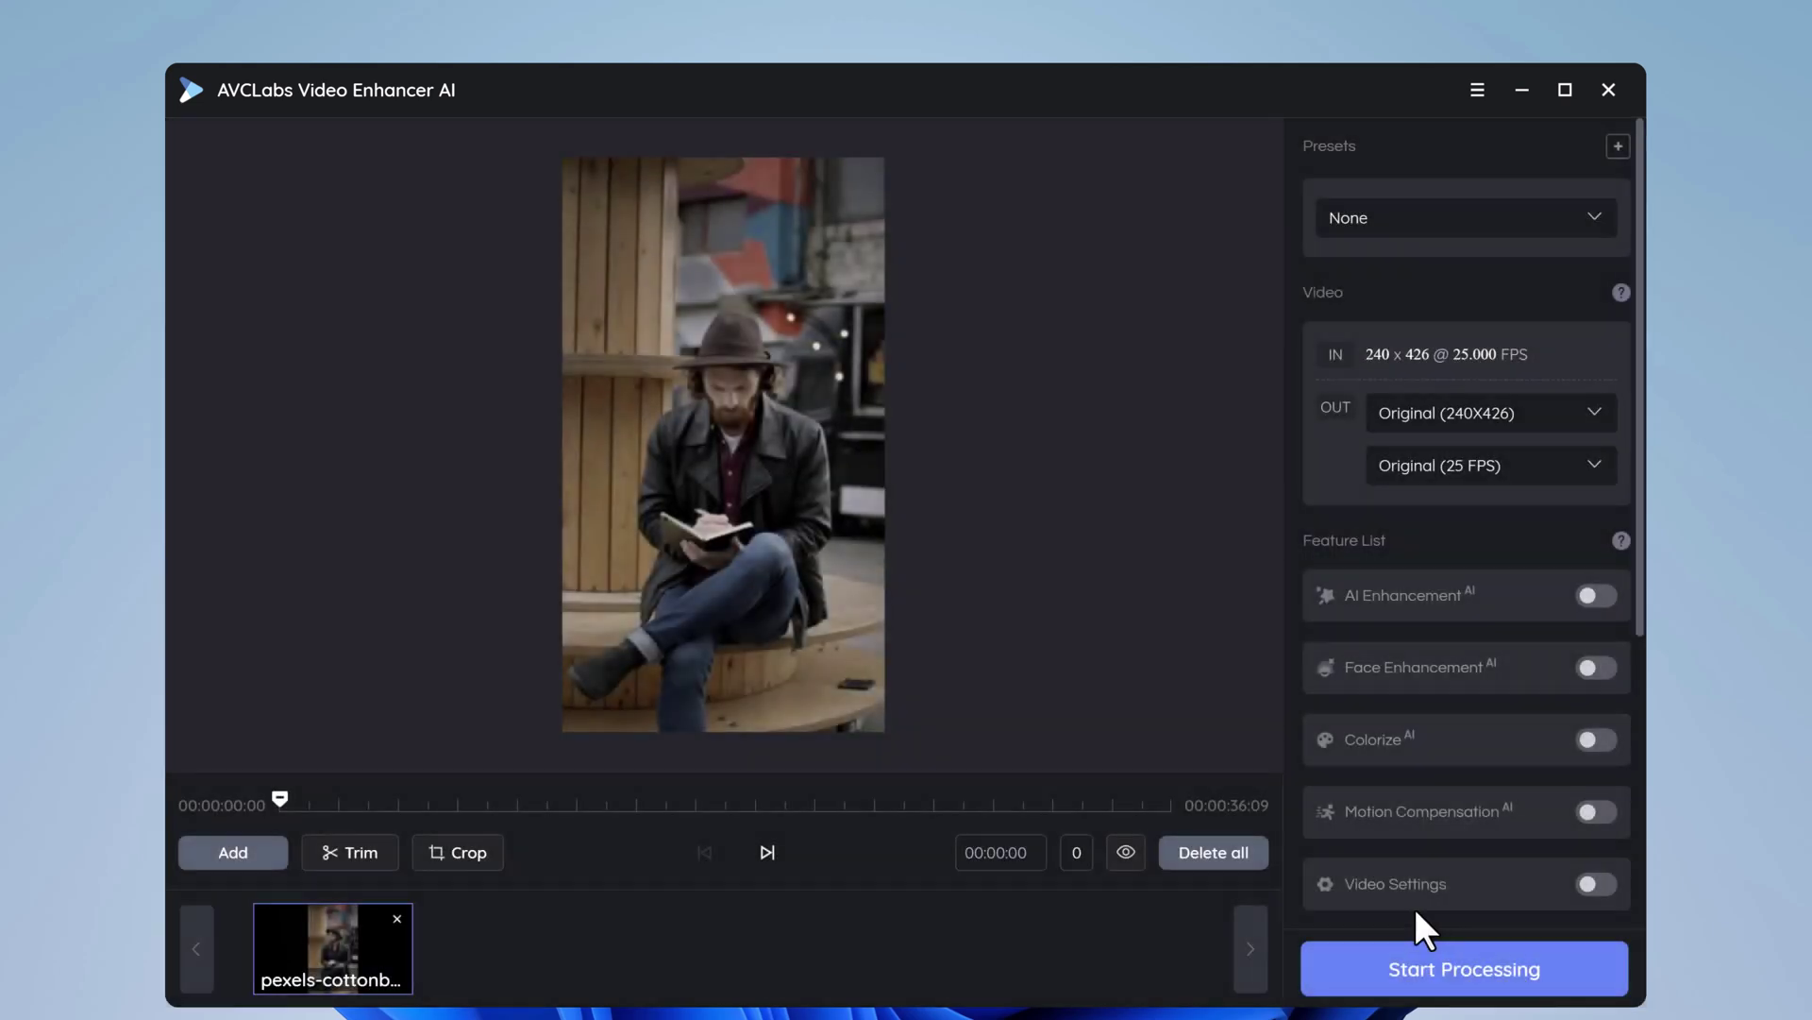
Choose the Upscale to 4K preset (3840x2160) and keep the Original 25 FPS frame rate.
left_click(1503, 223)
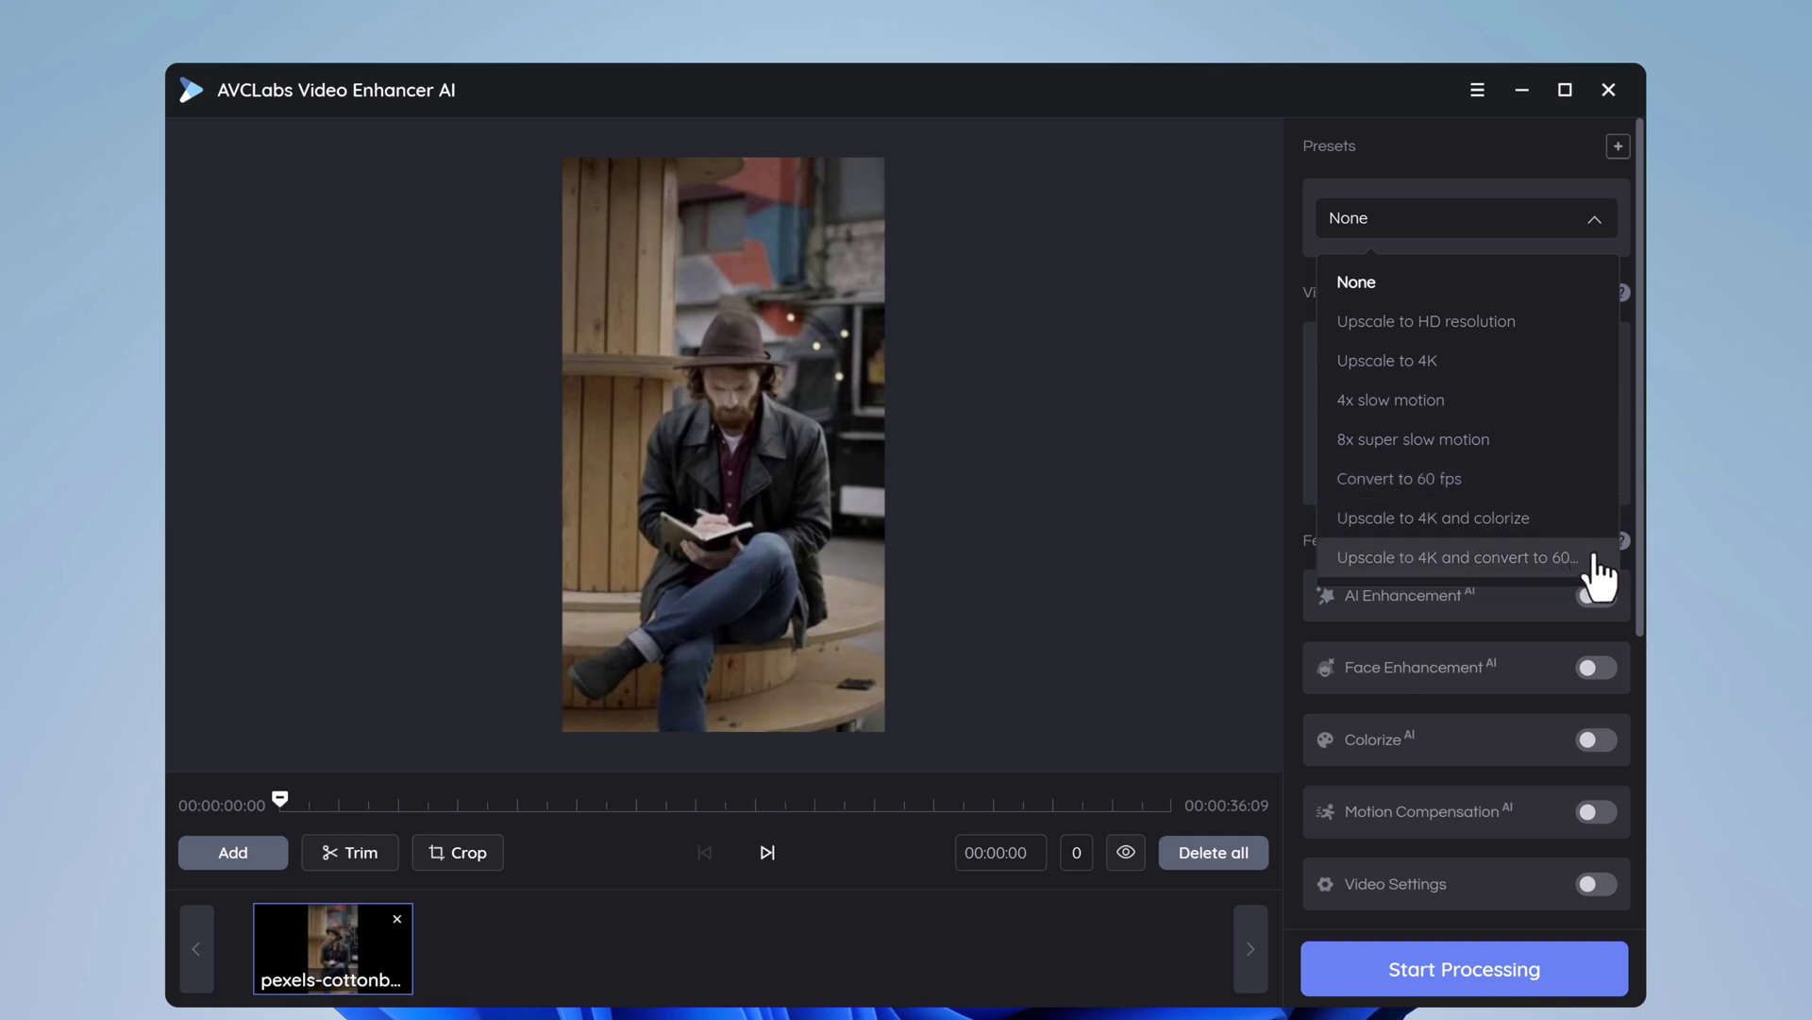
left_click(1551, 360)
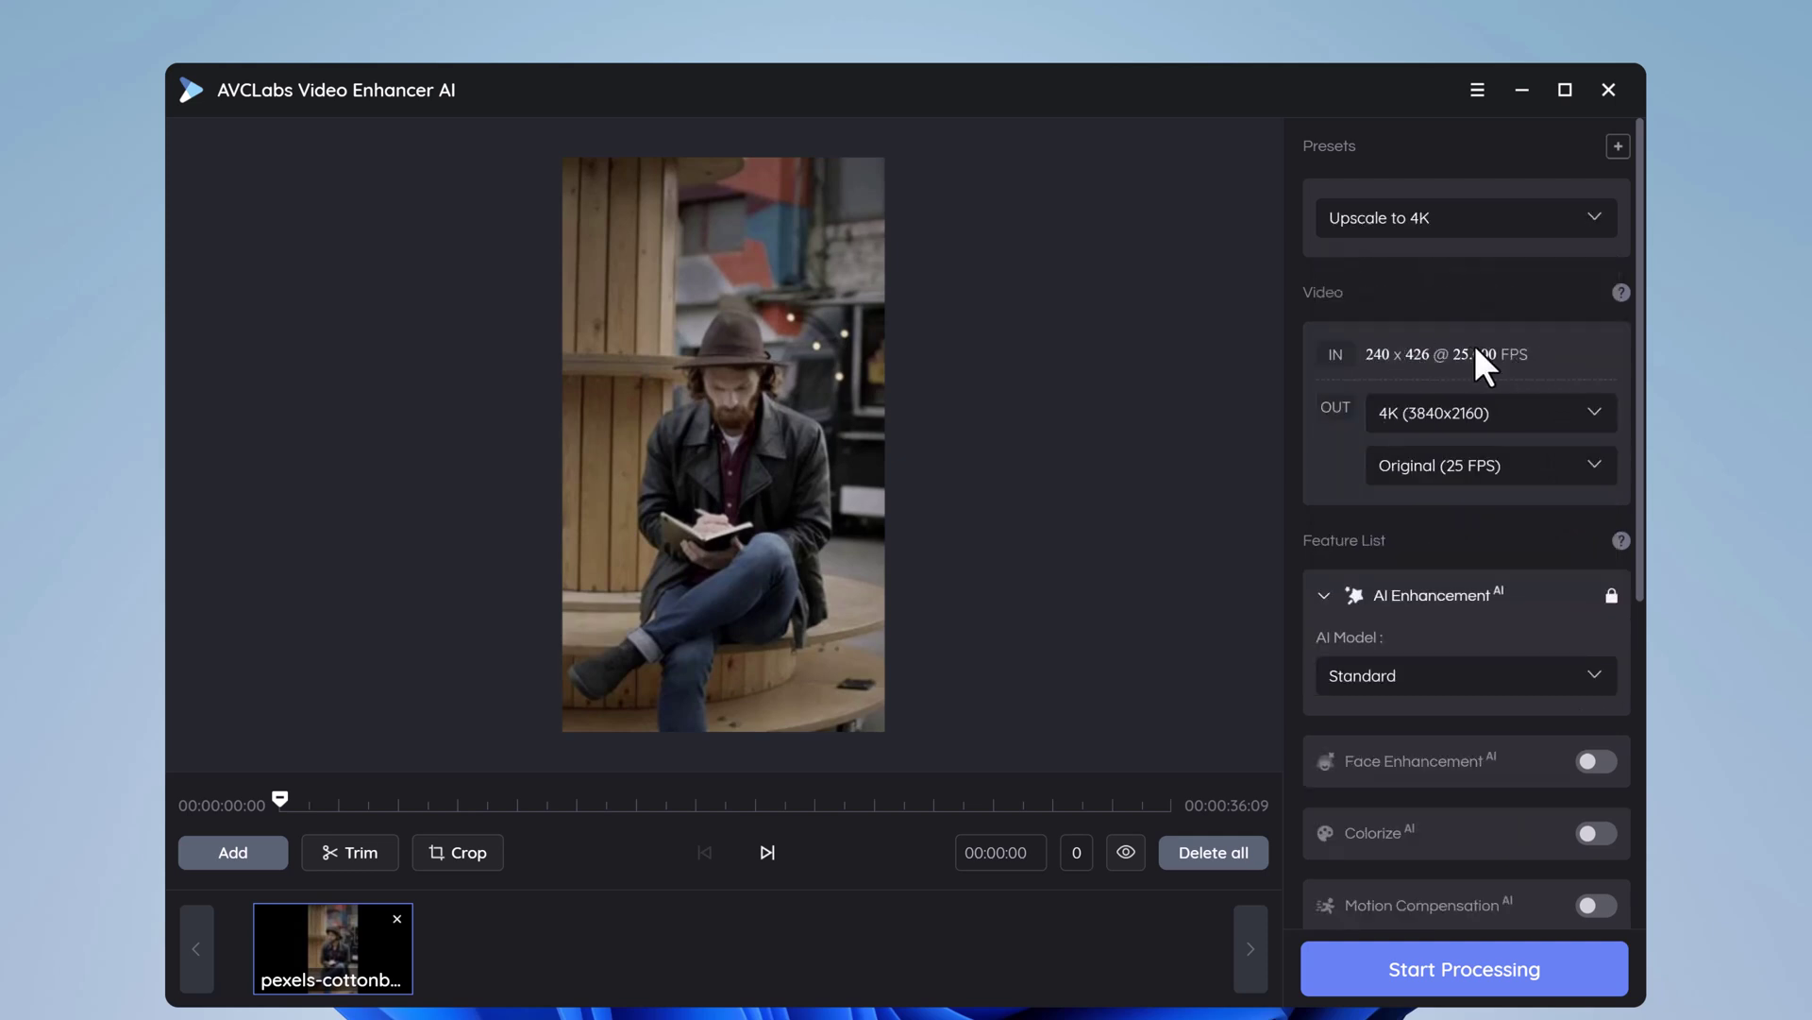
left_click(1495, 471)
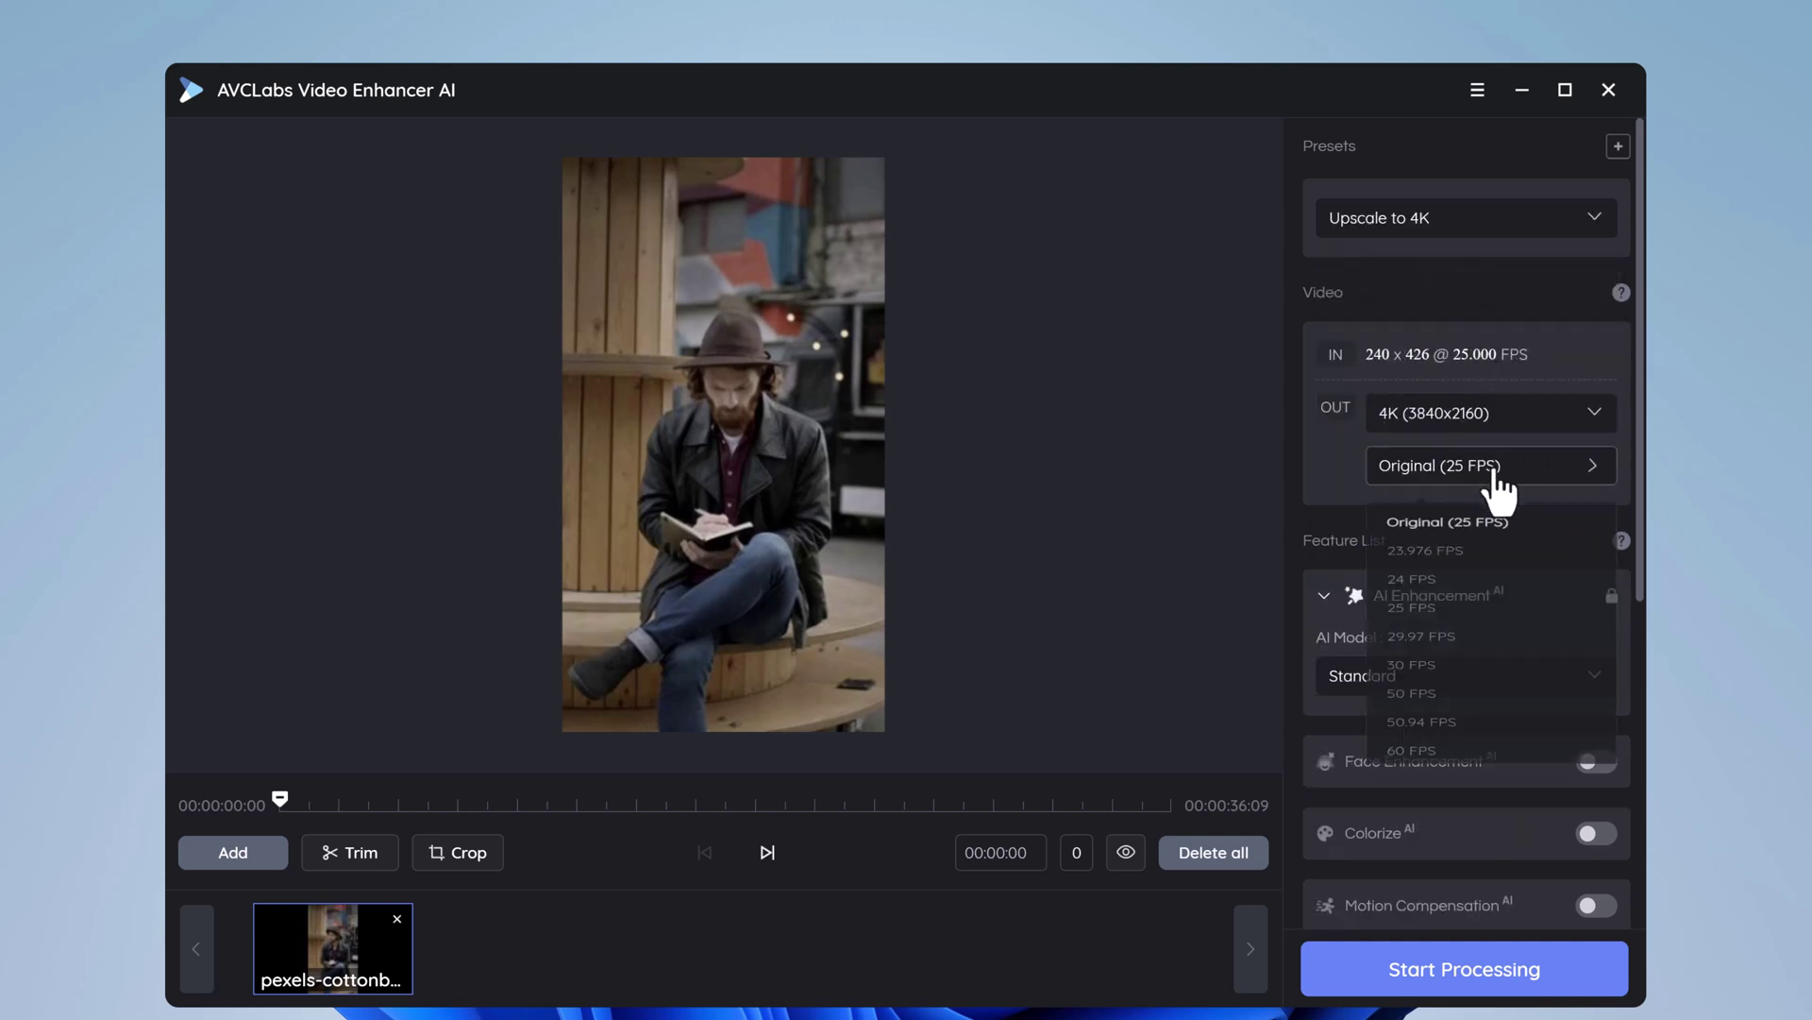
left_click(1551, 535)
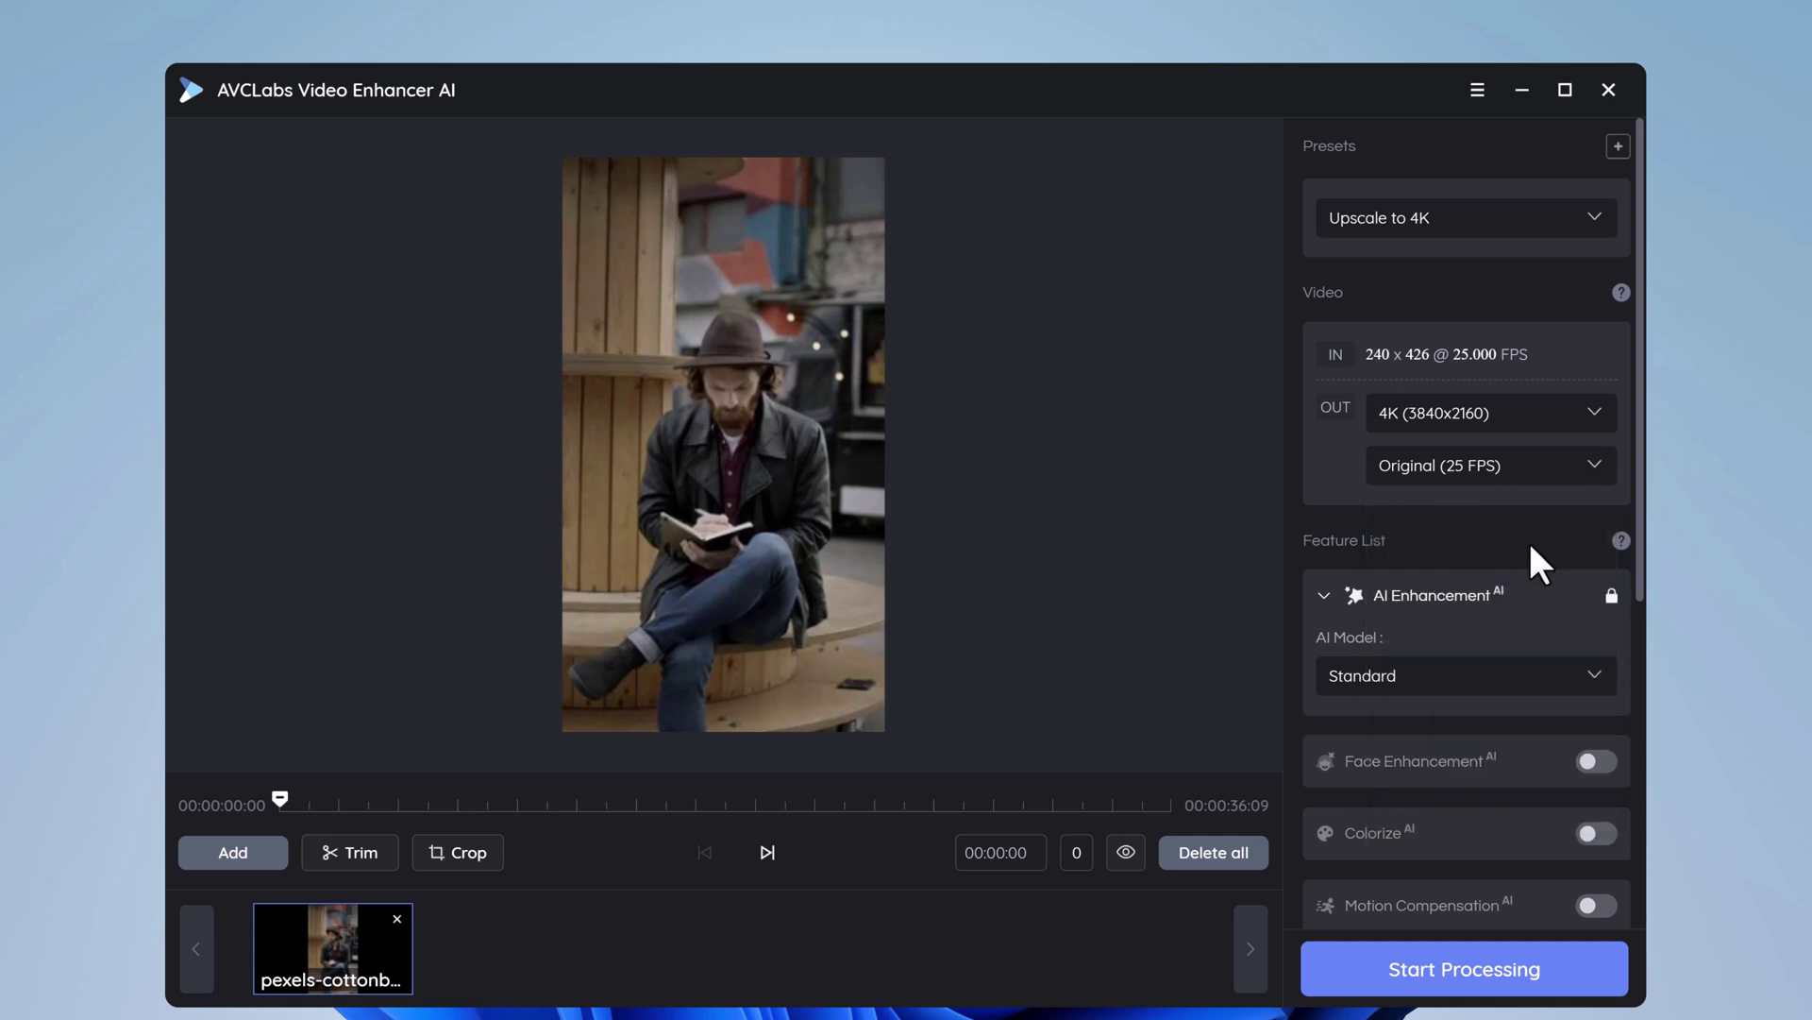
scroll(1530, 546, "down", 1)
Keep the Standard AI model, trying Colorize and Motion Compensation but leaving both off.
left_click(1489, 593)
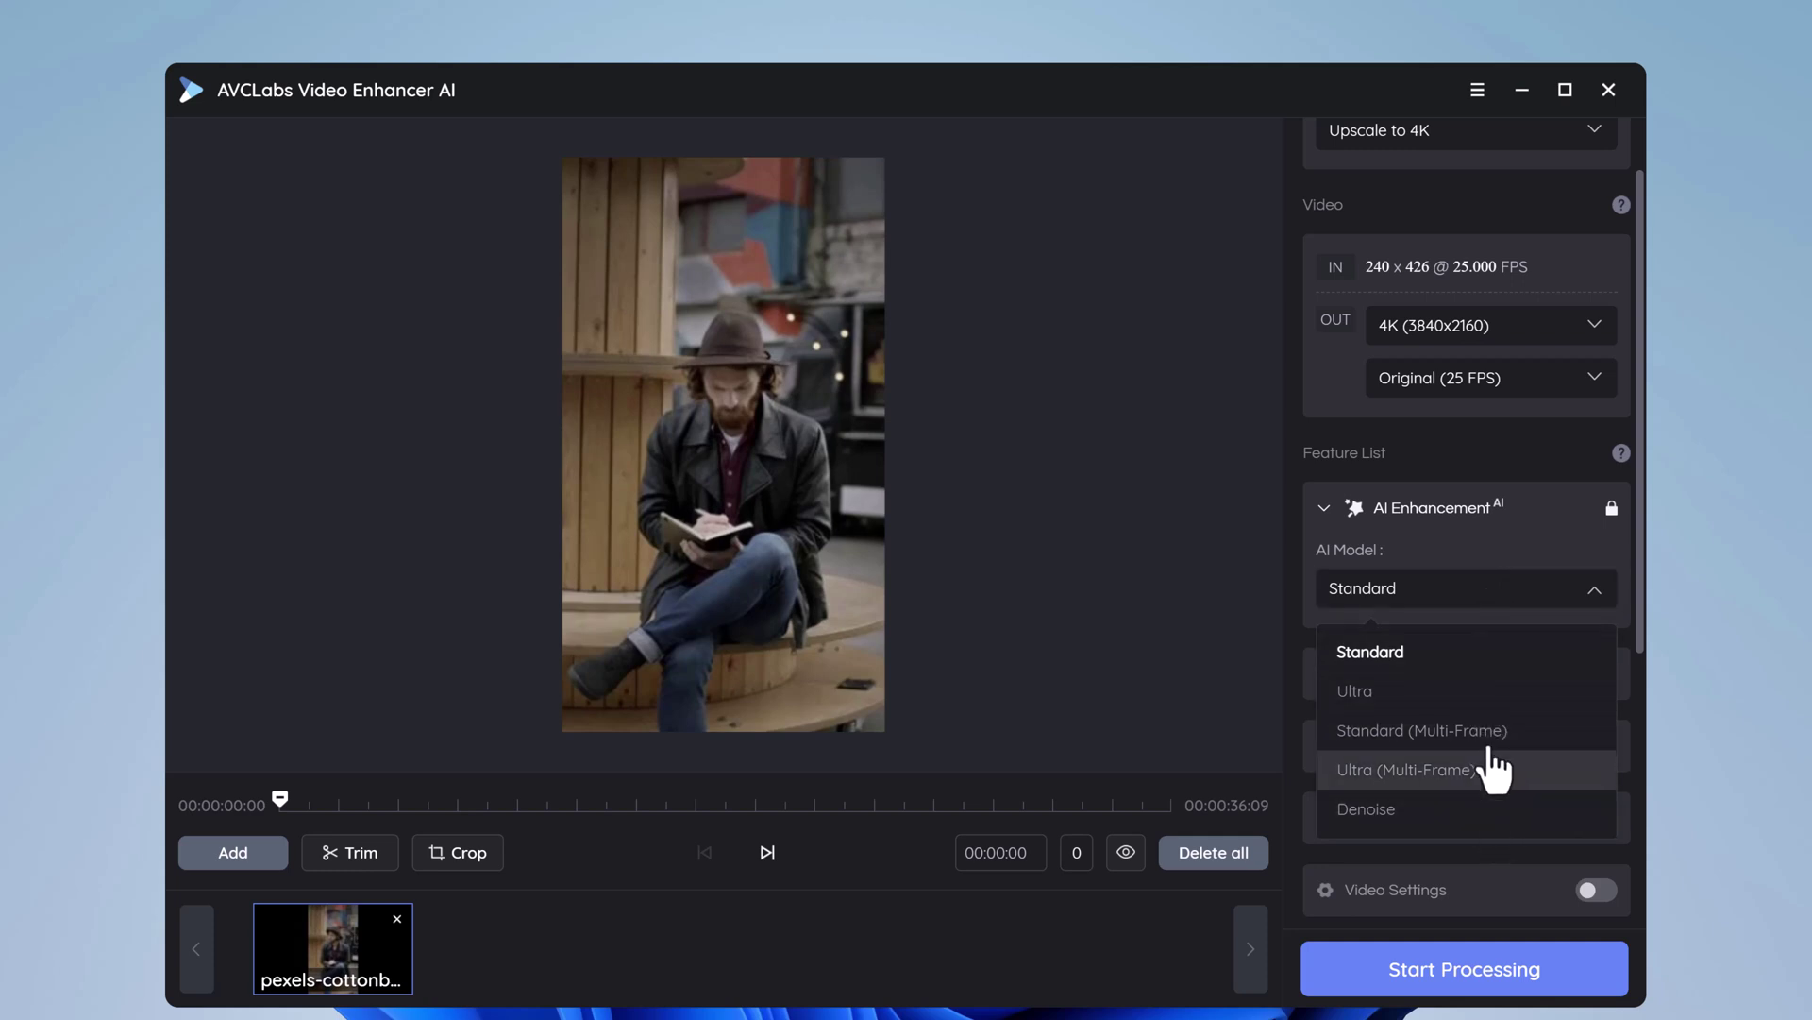
left_click(1493, 661)
scroll(1493, 656, "down", 1)
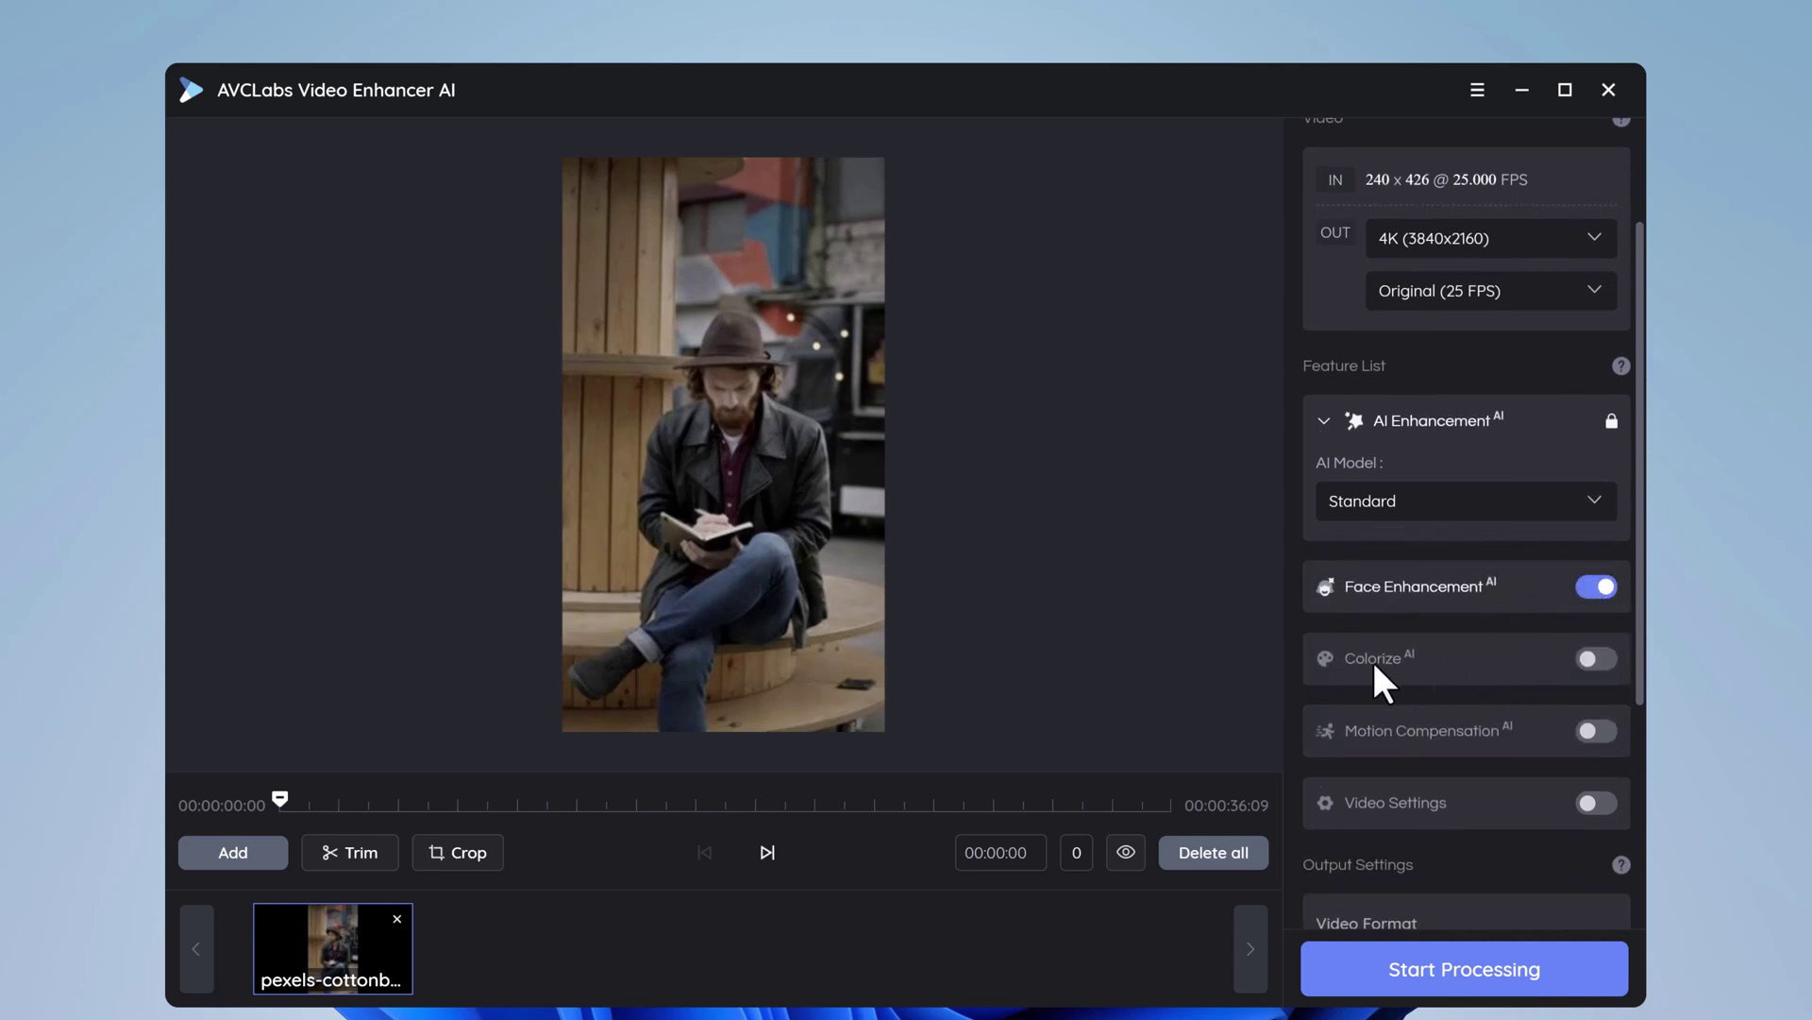
scroll(1452, 659, "down", 1)
left_click(1603, 578)
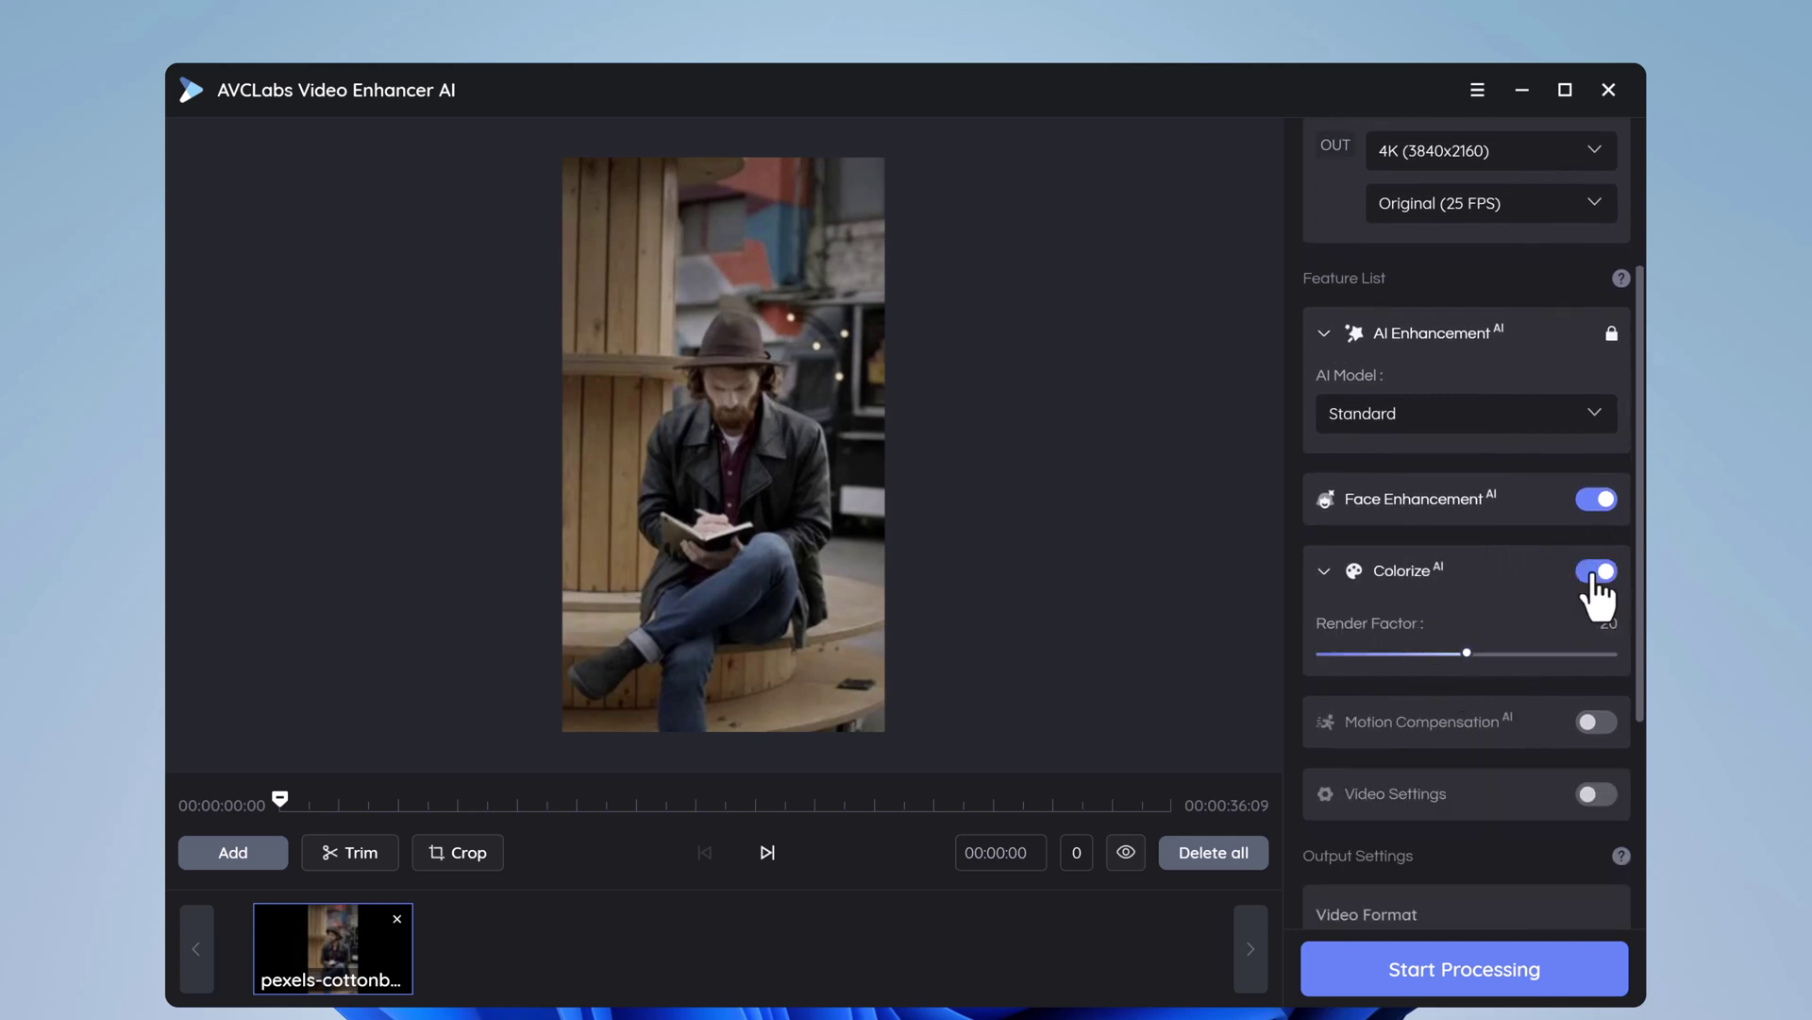
left_click(1595, 573)
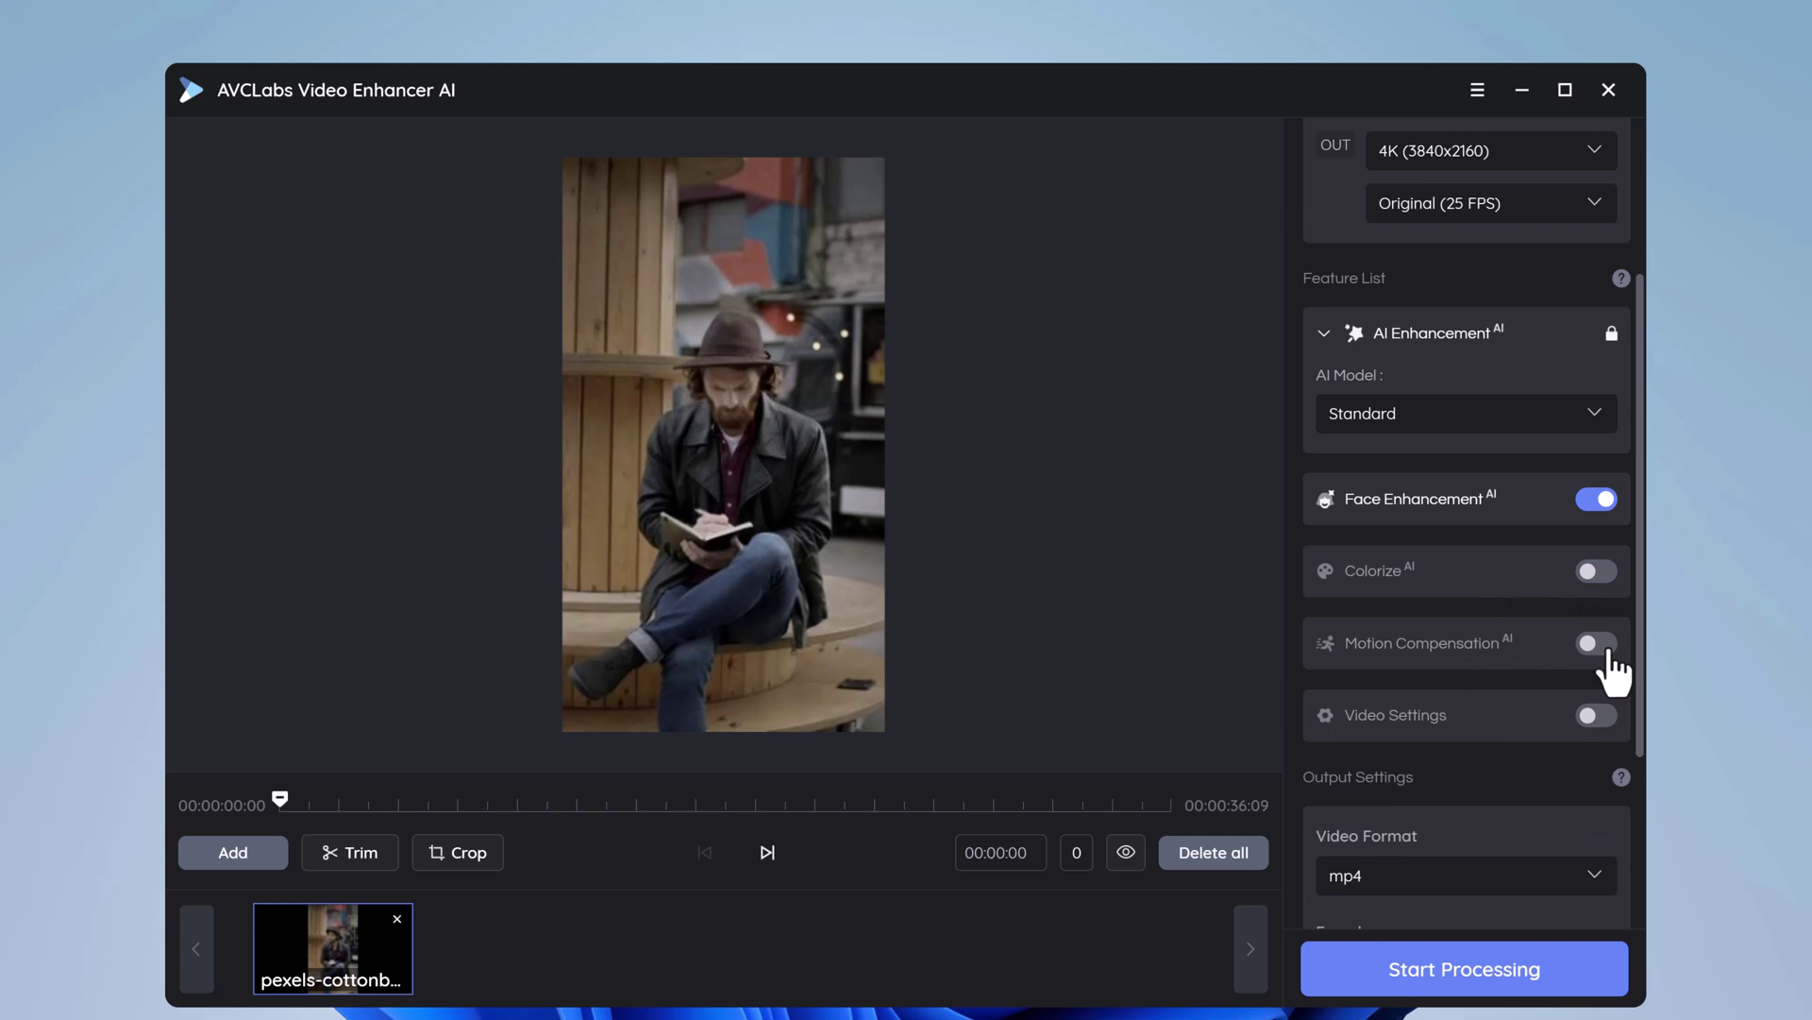
left_click(1608, 649)
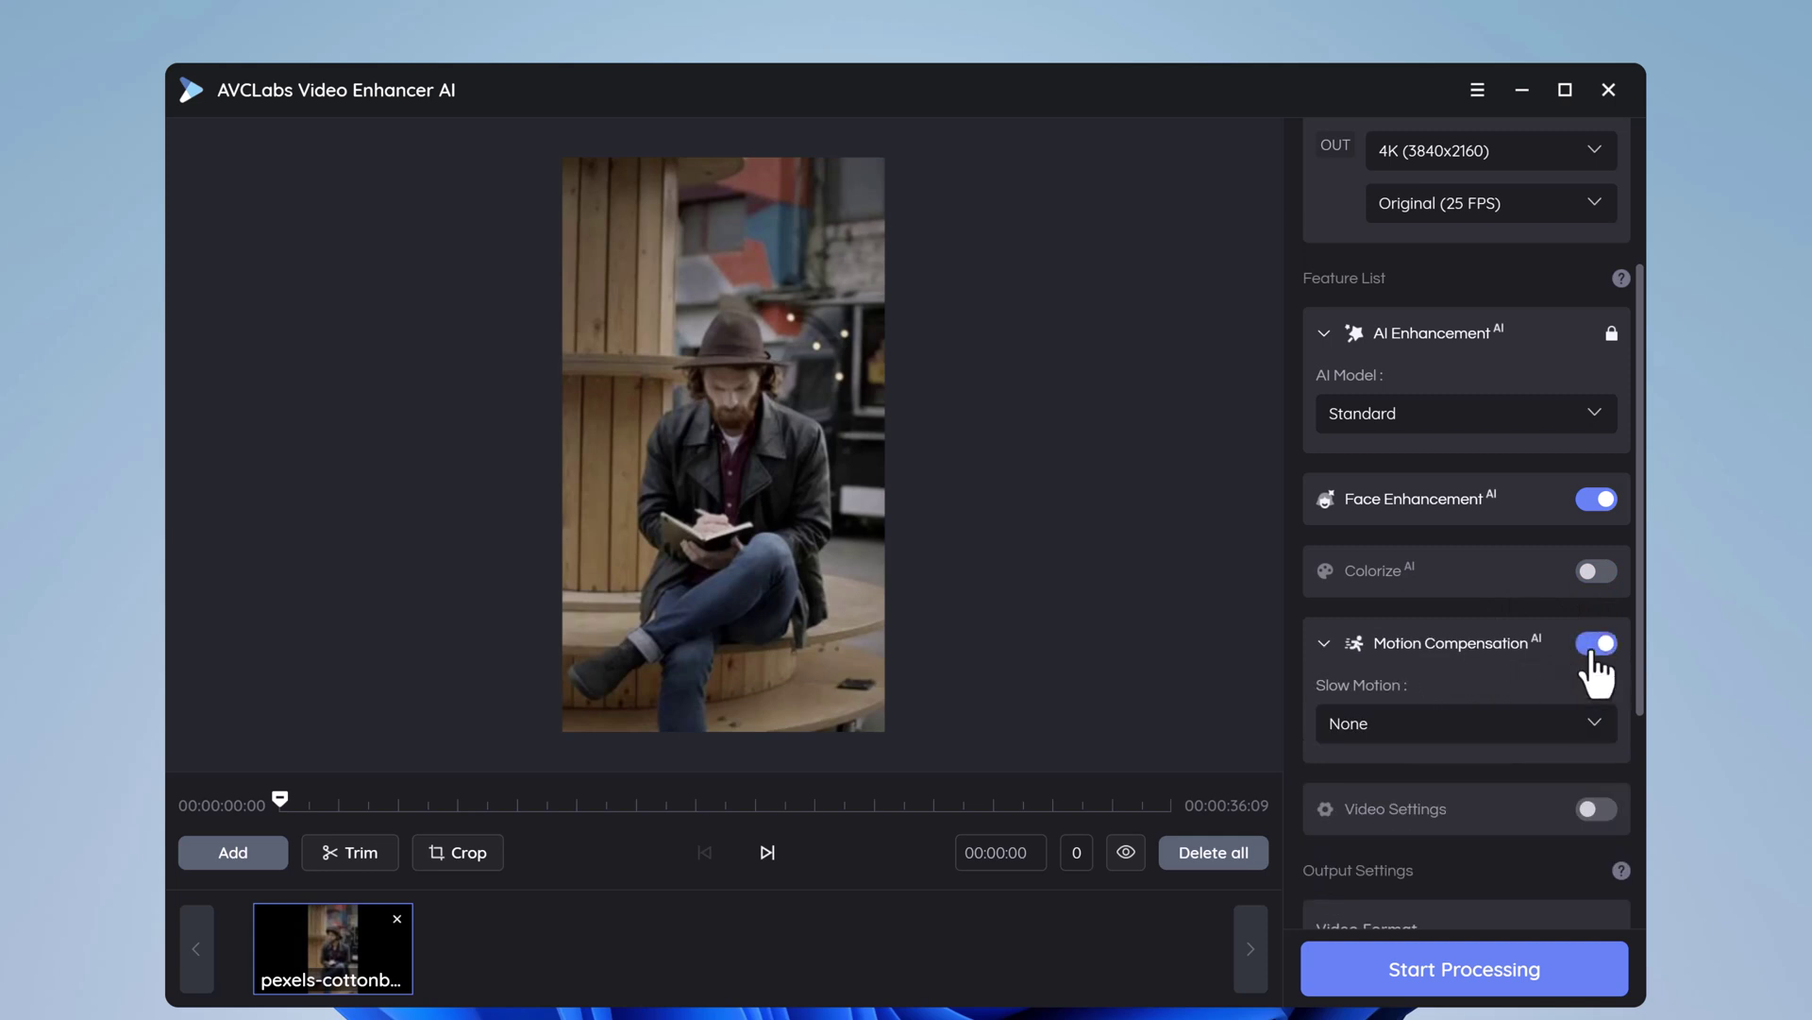
left_click(1594, 654)
Enable Video Settings and test the brightness and saturation sliders.
scroll(1456, 680, "down", 1)
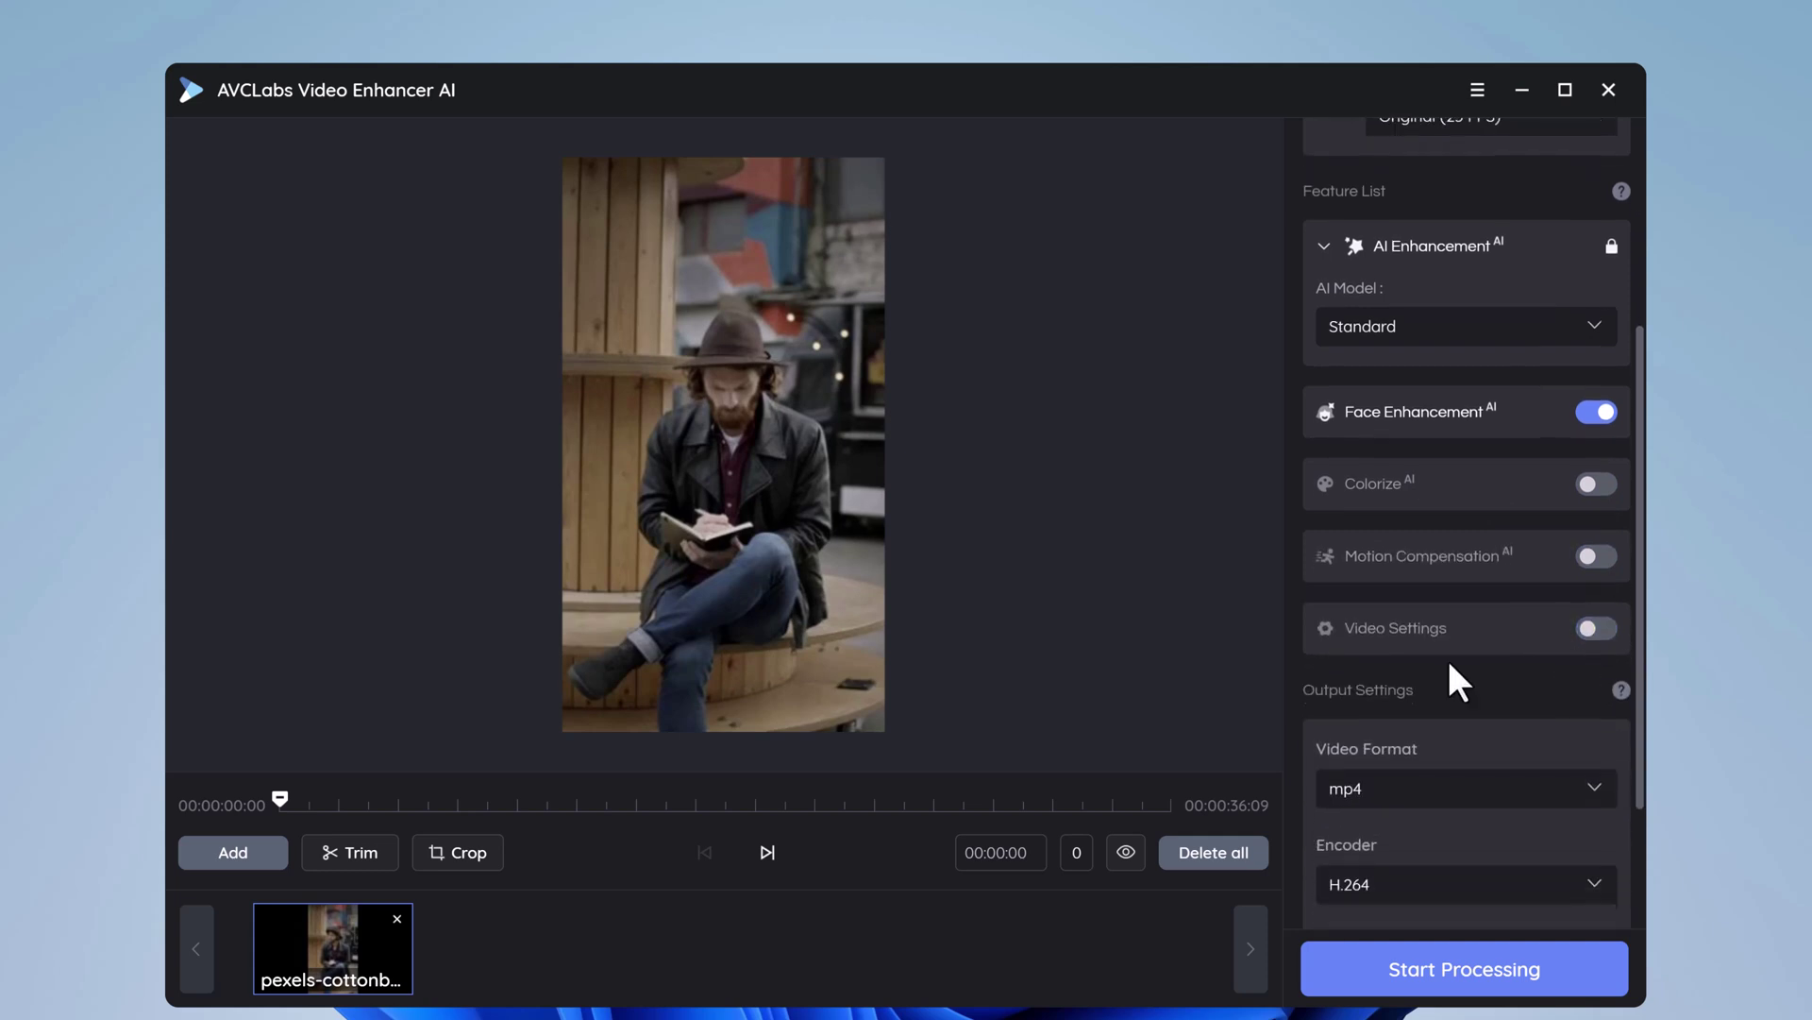
left_click(1602, 630)
scroll(1524, 680, "down", 1)
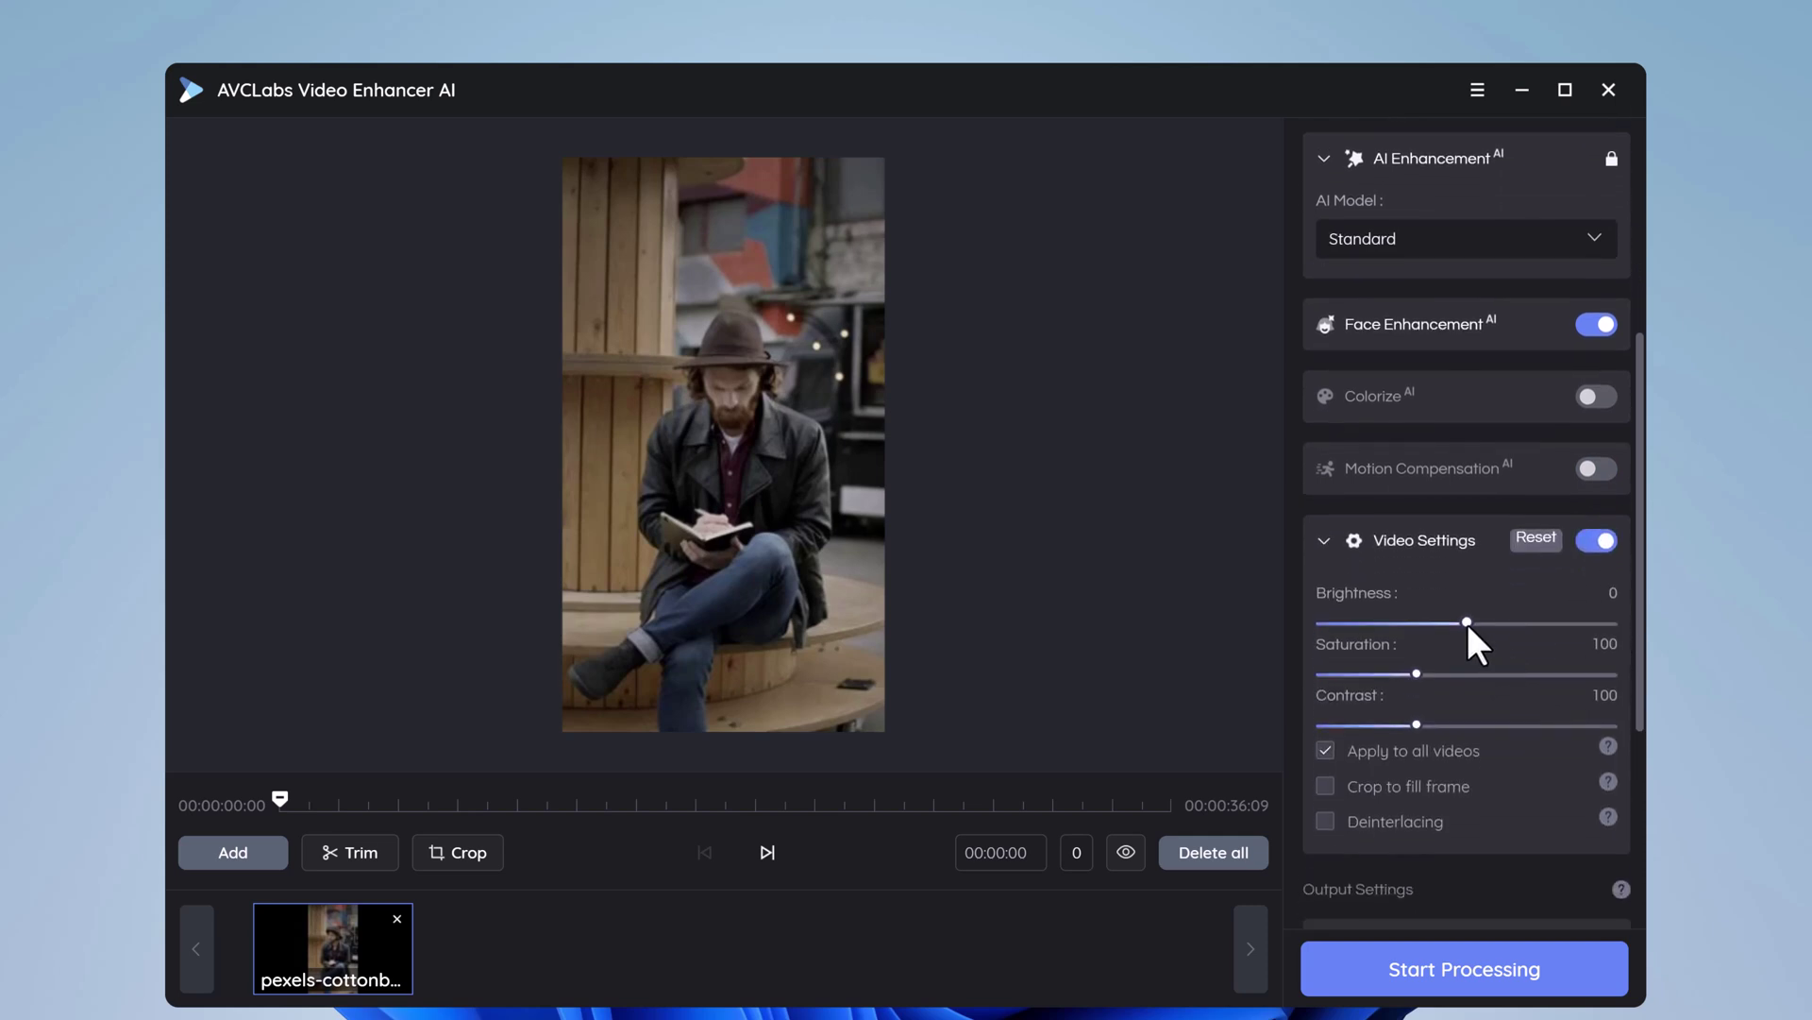
mouse_move(1467, 623)
left_mouse_down()
mouse_move(1541, 623)
mouse_move(1464, 625)
left_mouse_up()
left_click_drag(1359, 674, 1425, 674)
Confirm mp4 output with the H.264 encoder and Auto bitrate.
scroll(1435, 766, "down", 4)
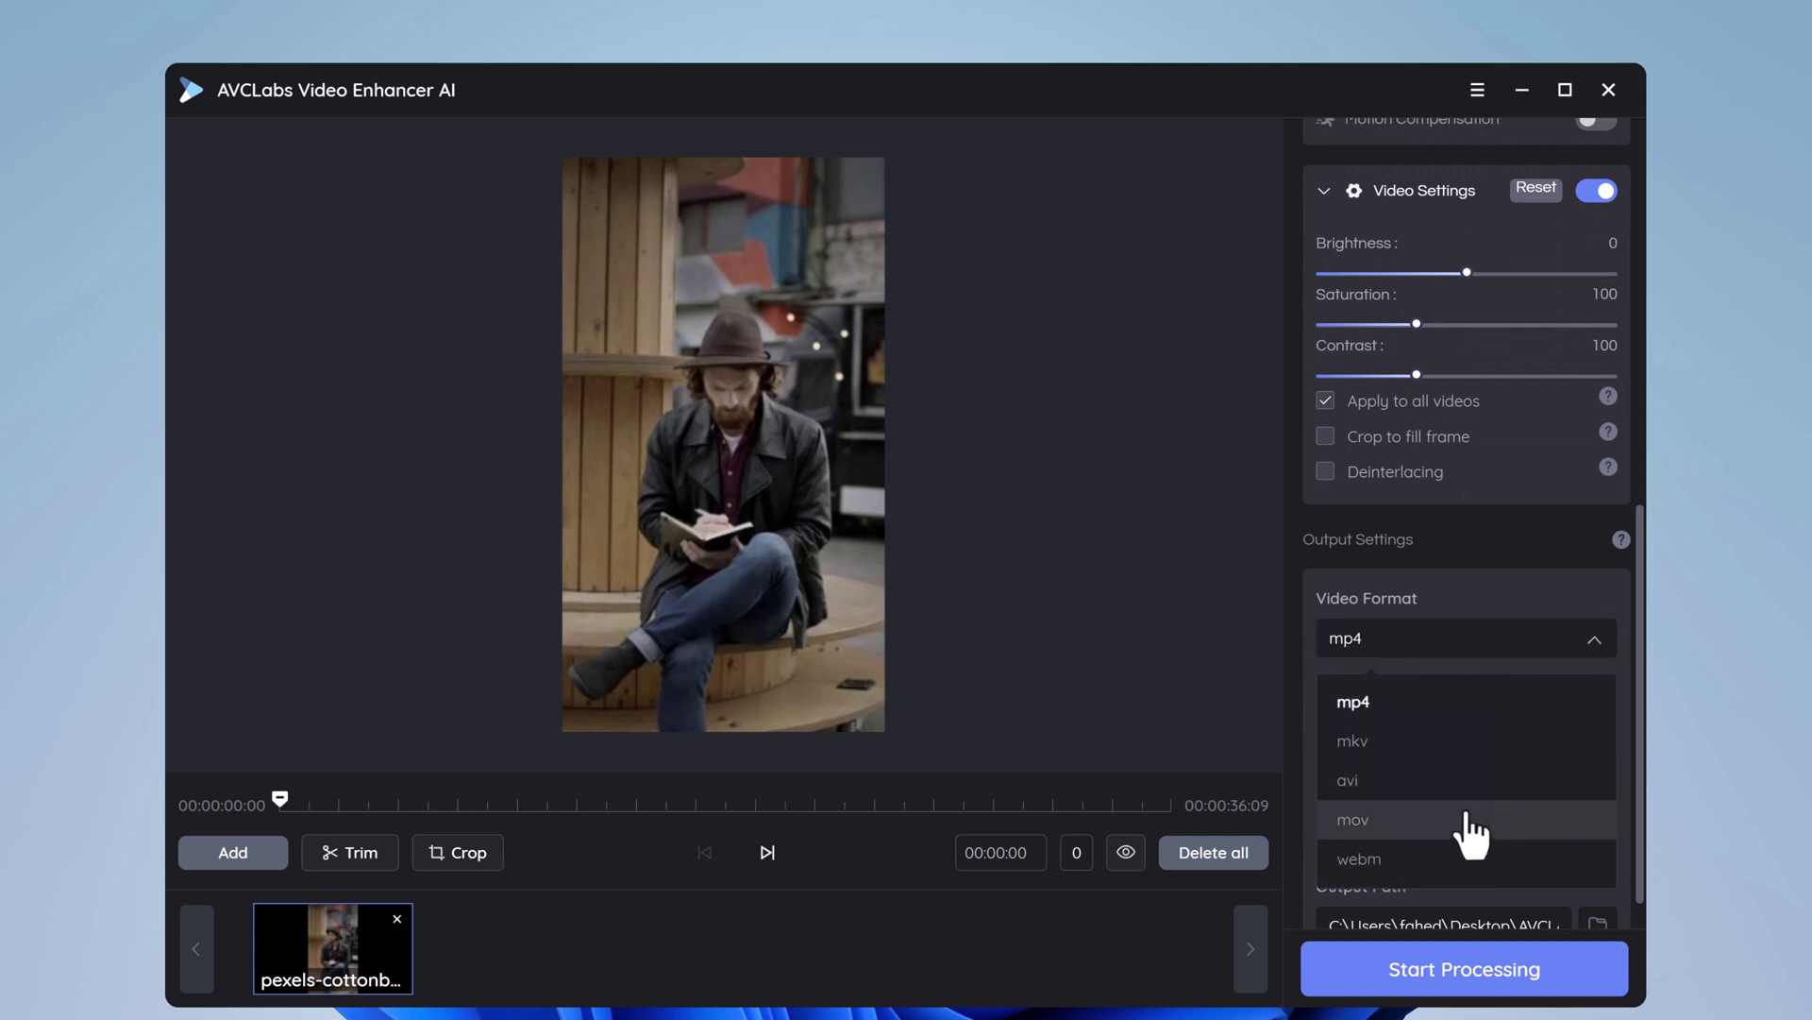
left_click(1461, 618)
left_click(1453, 734)
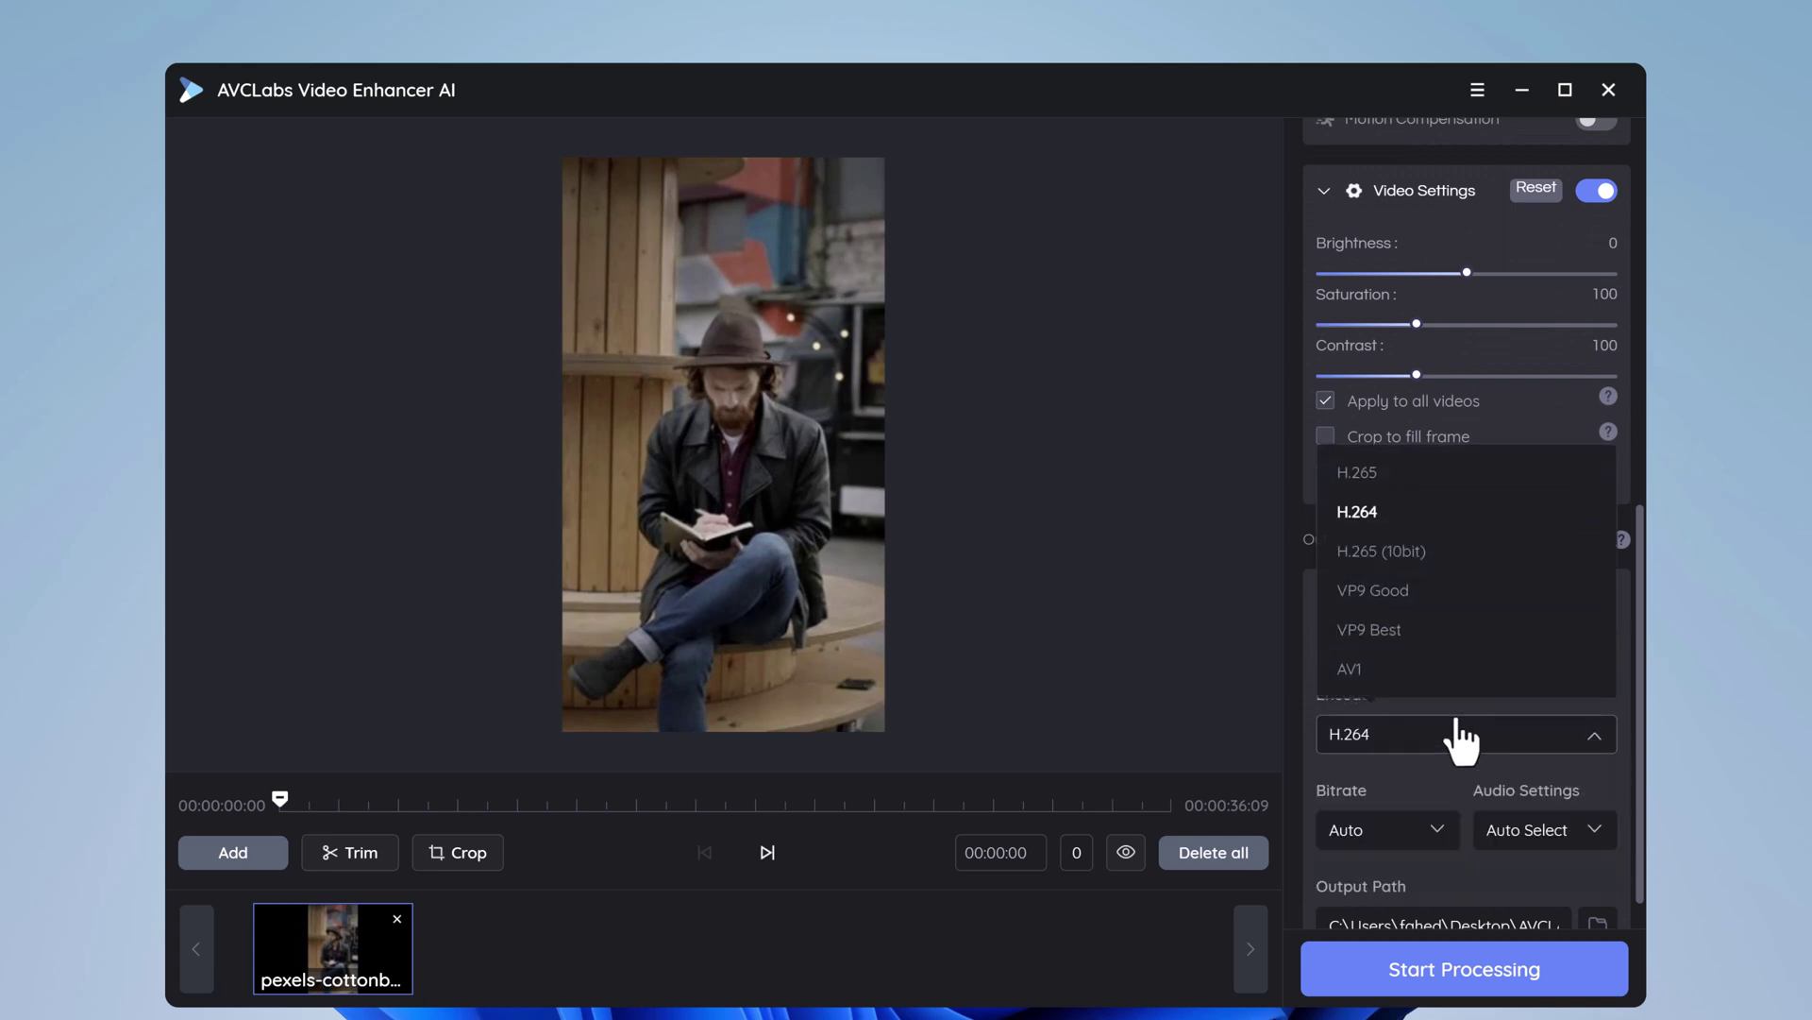
left_click(1454, 734)
scroll(1459, 750, "down", 1)
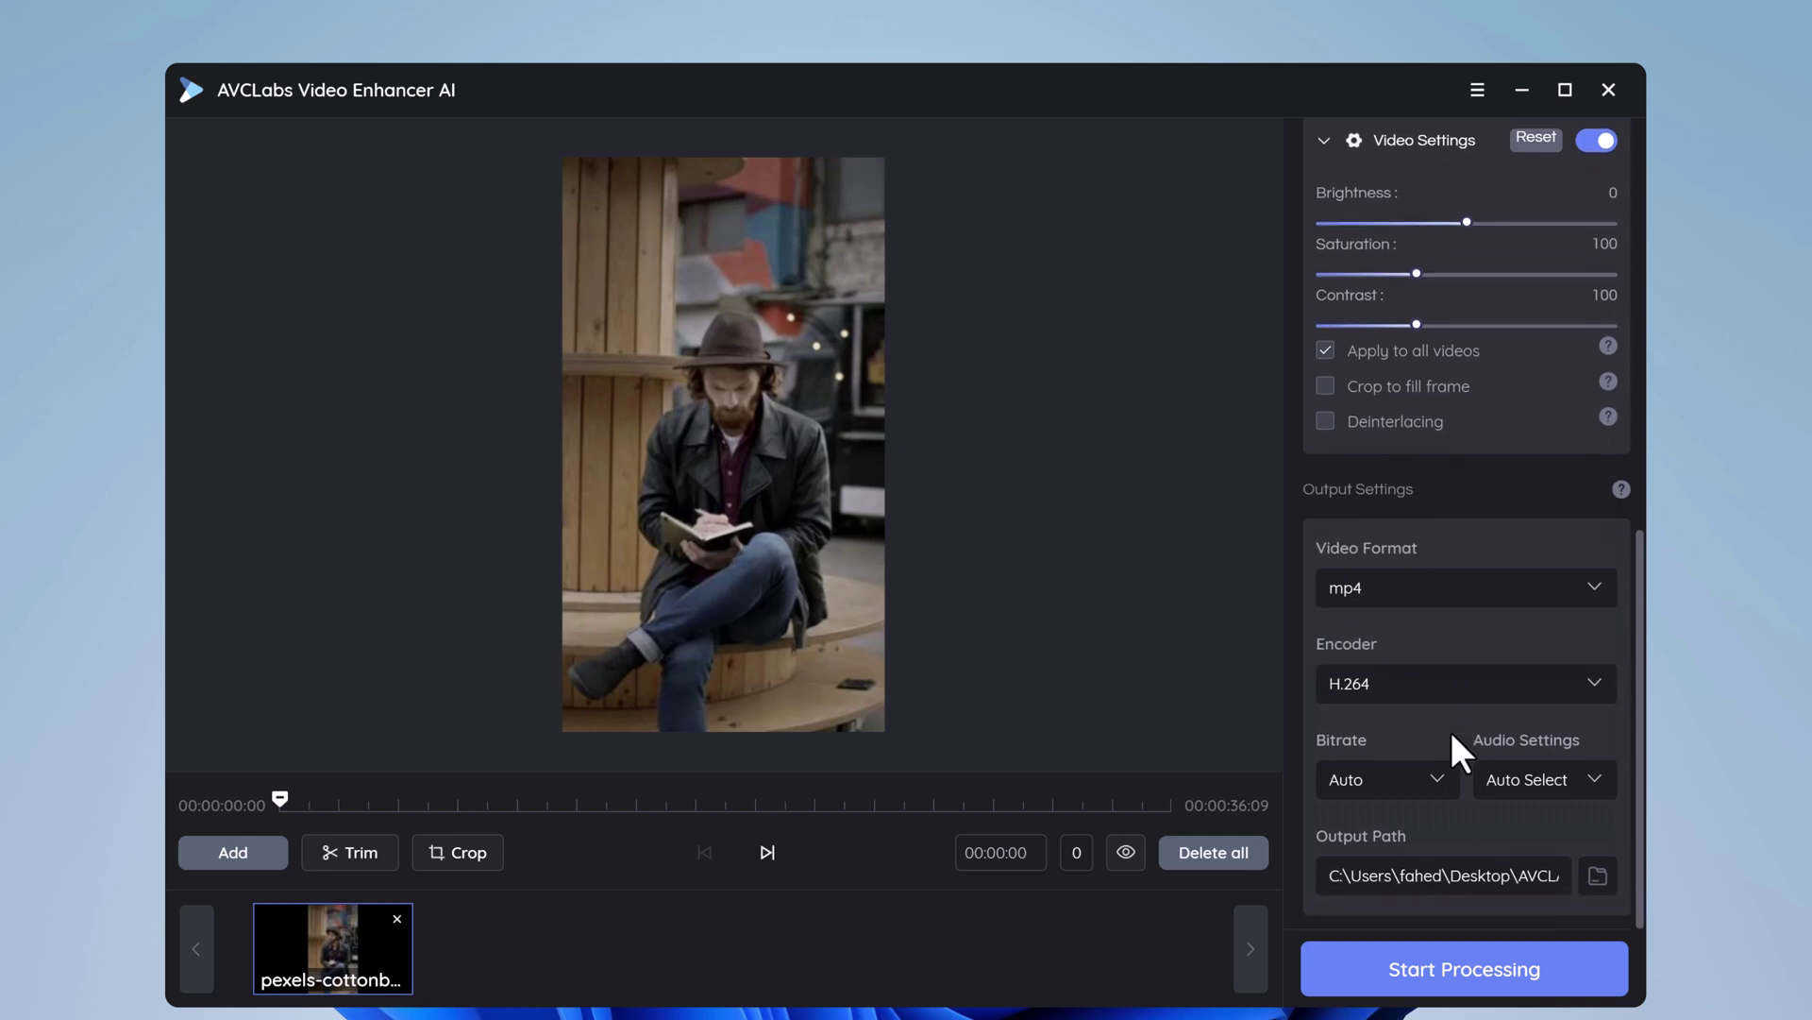
left_click(1442, 796)
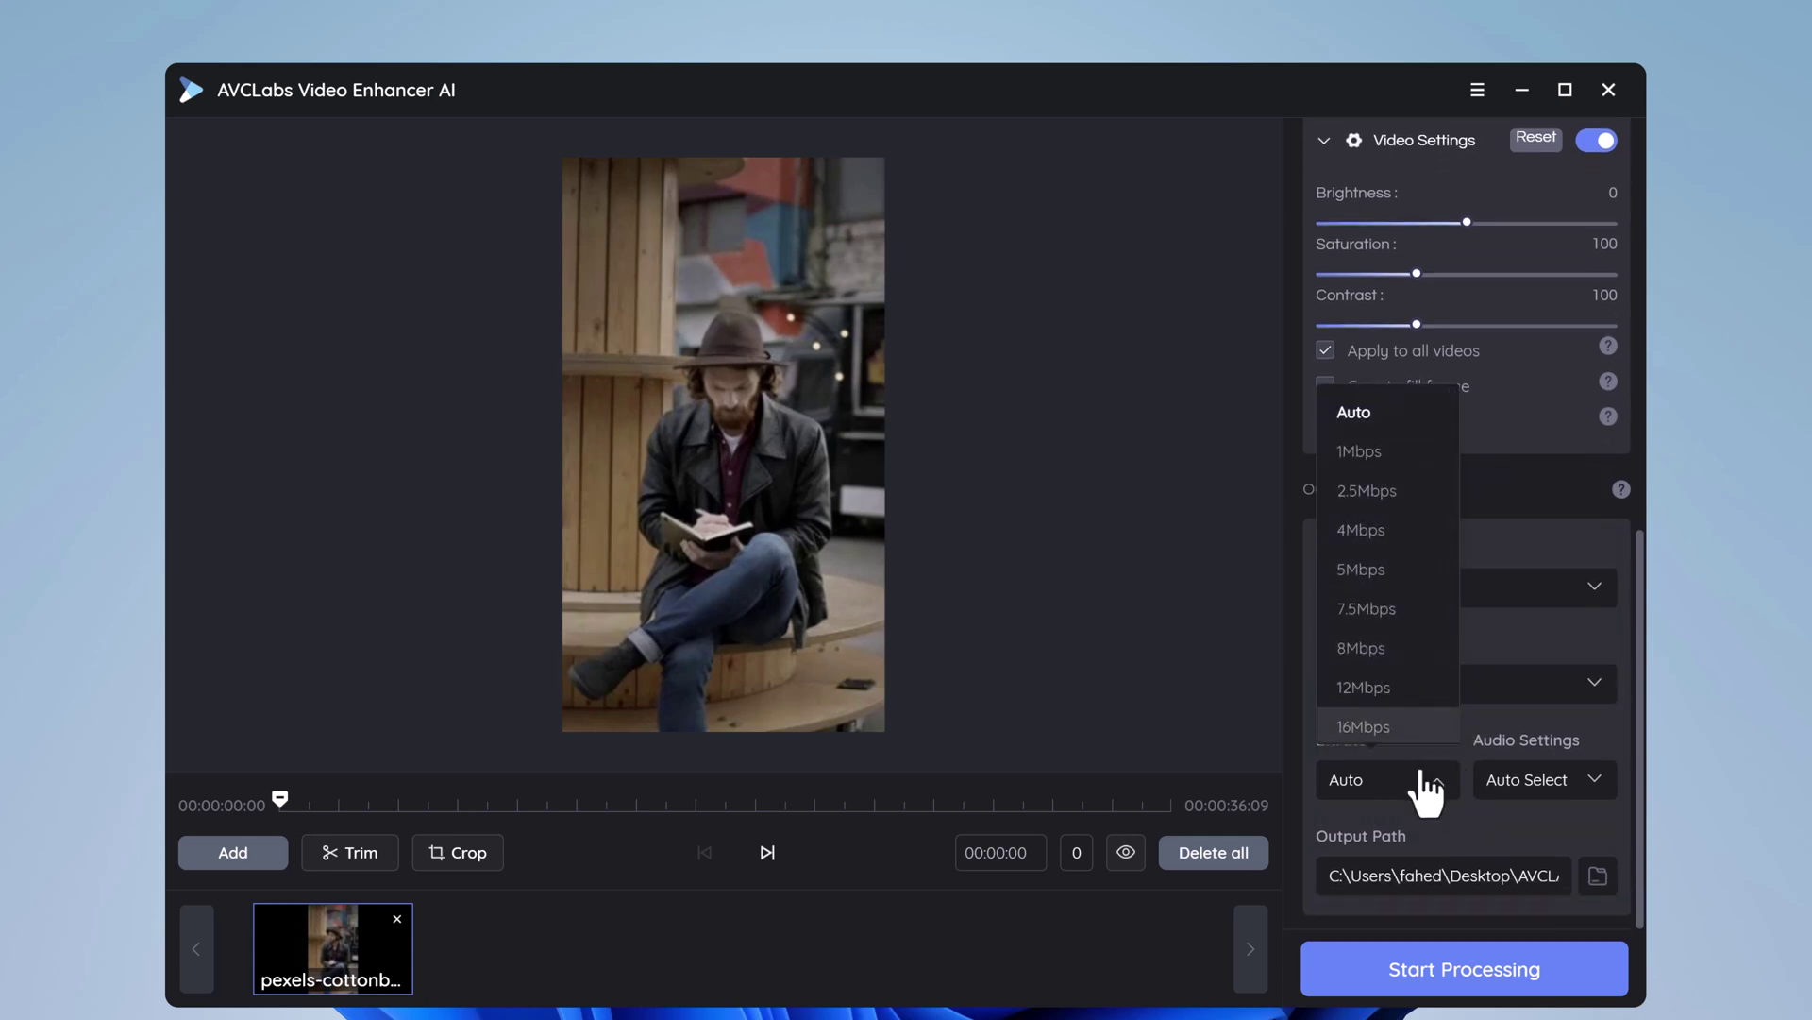
left_click(1433, 786)
Keep Auto Select audio and start processing the enhancement.
left_click(1595, 791)
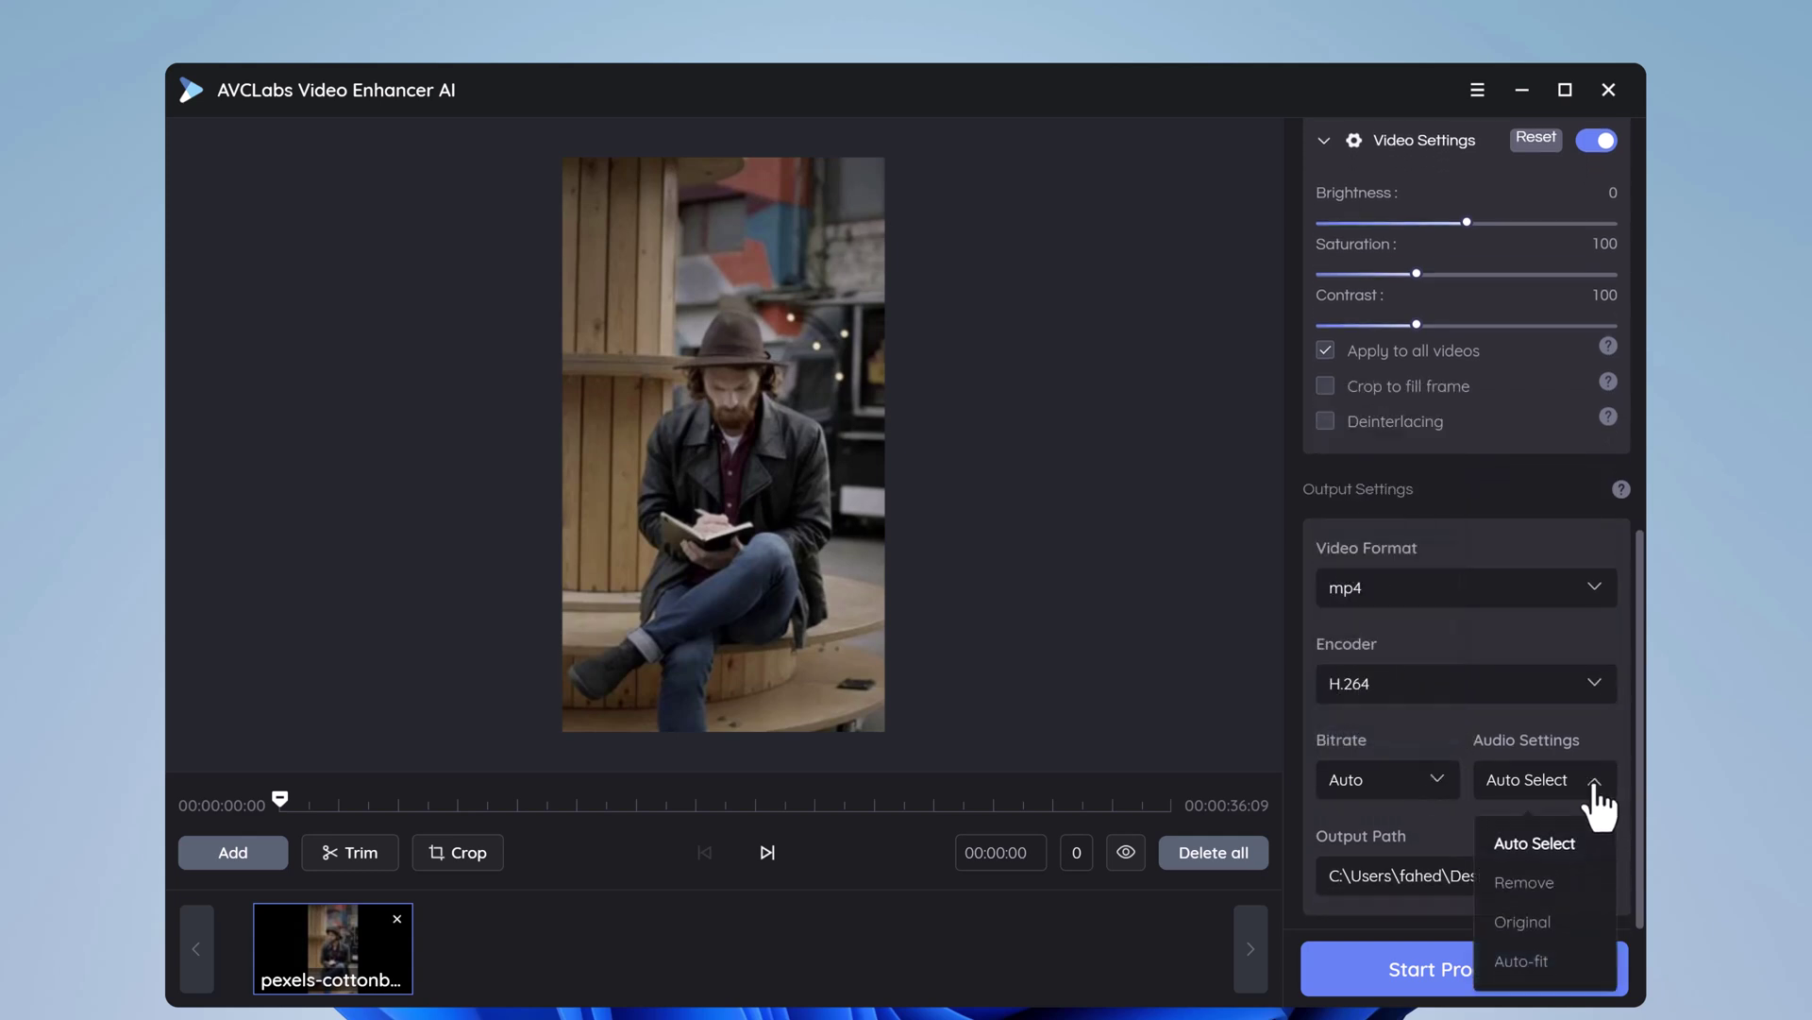
left_click(1587, 732)
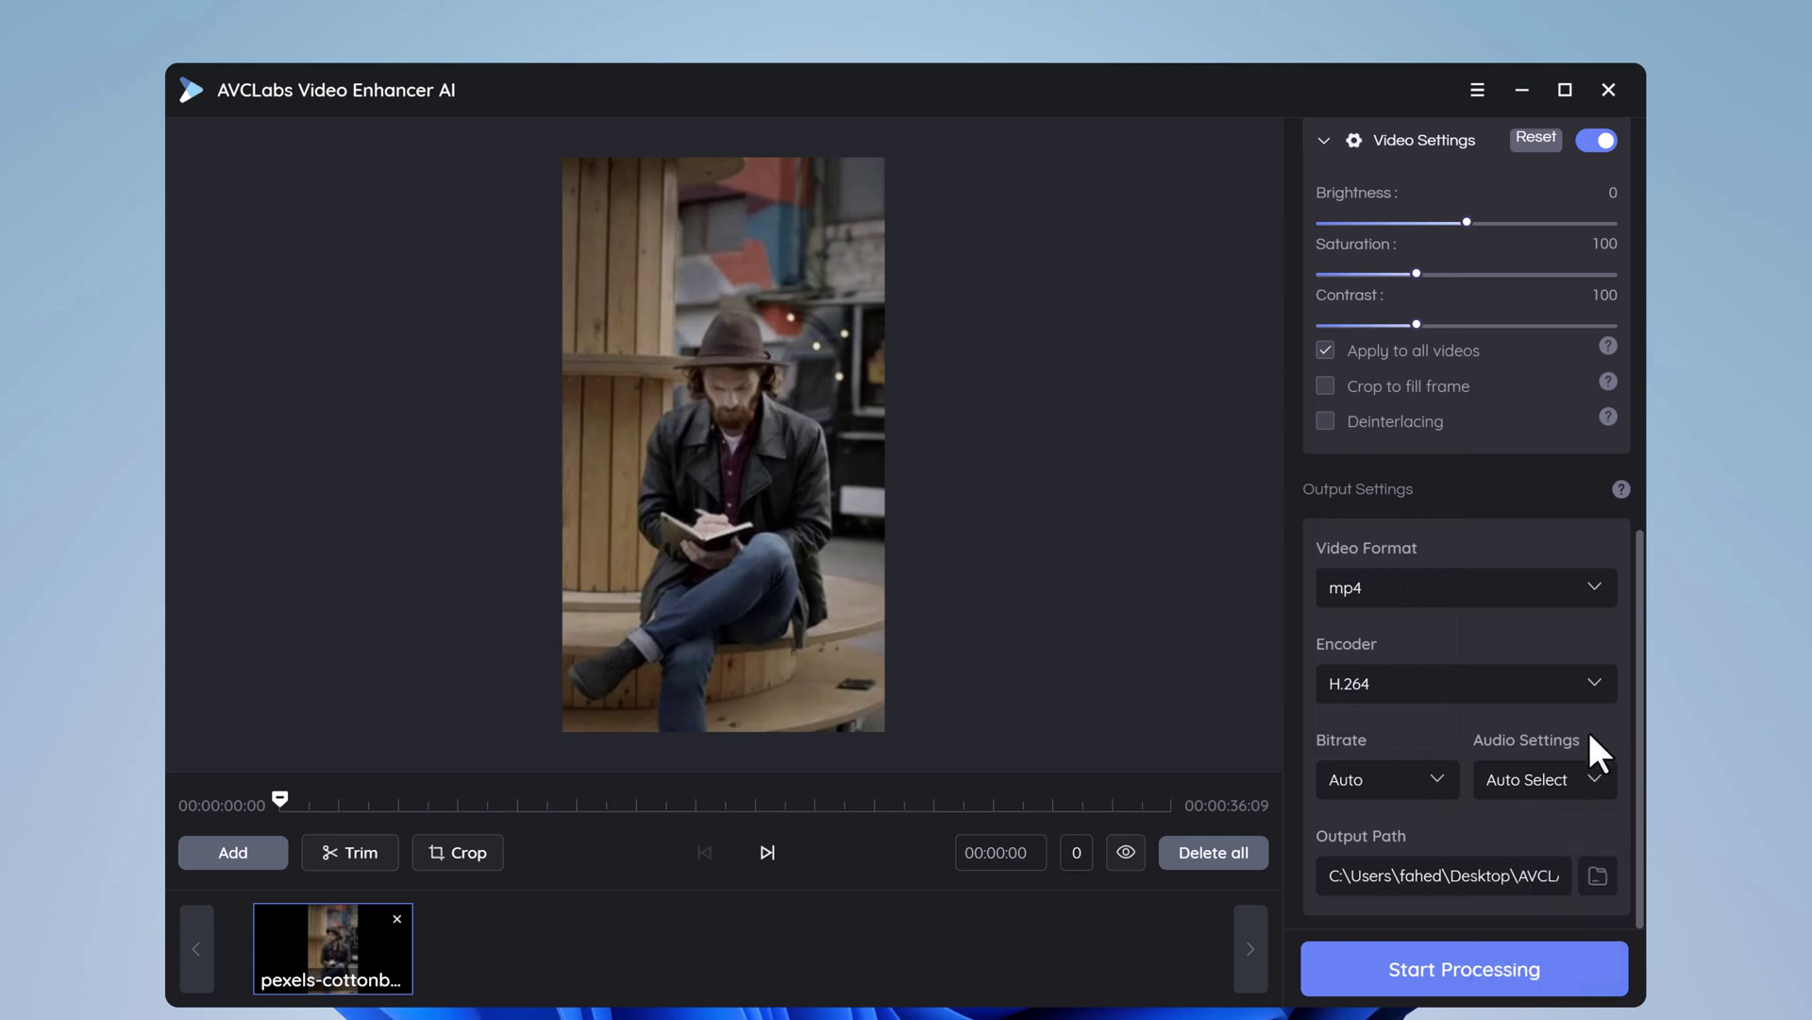
left_click(1538, 981)
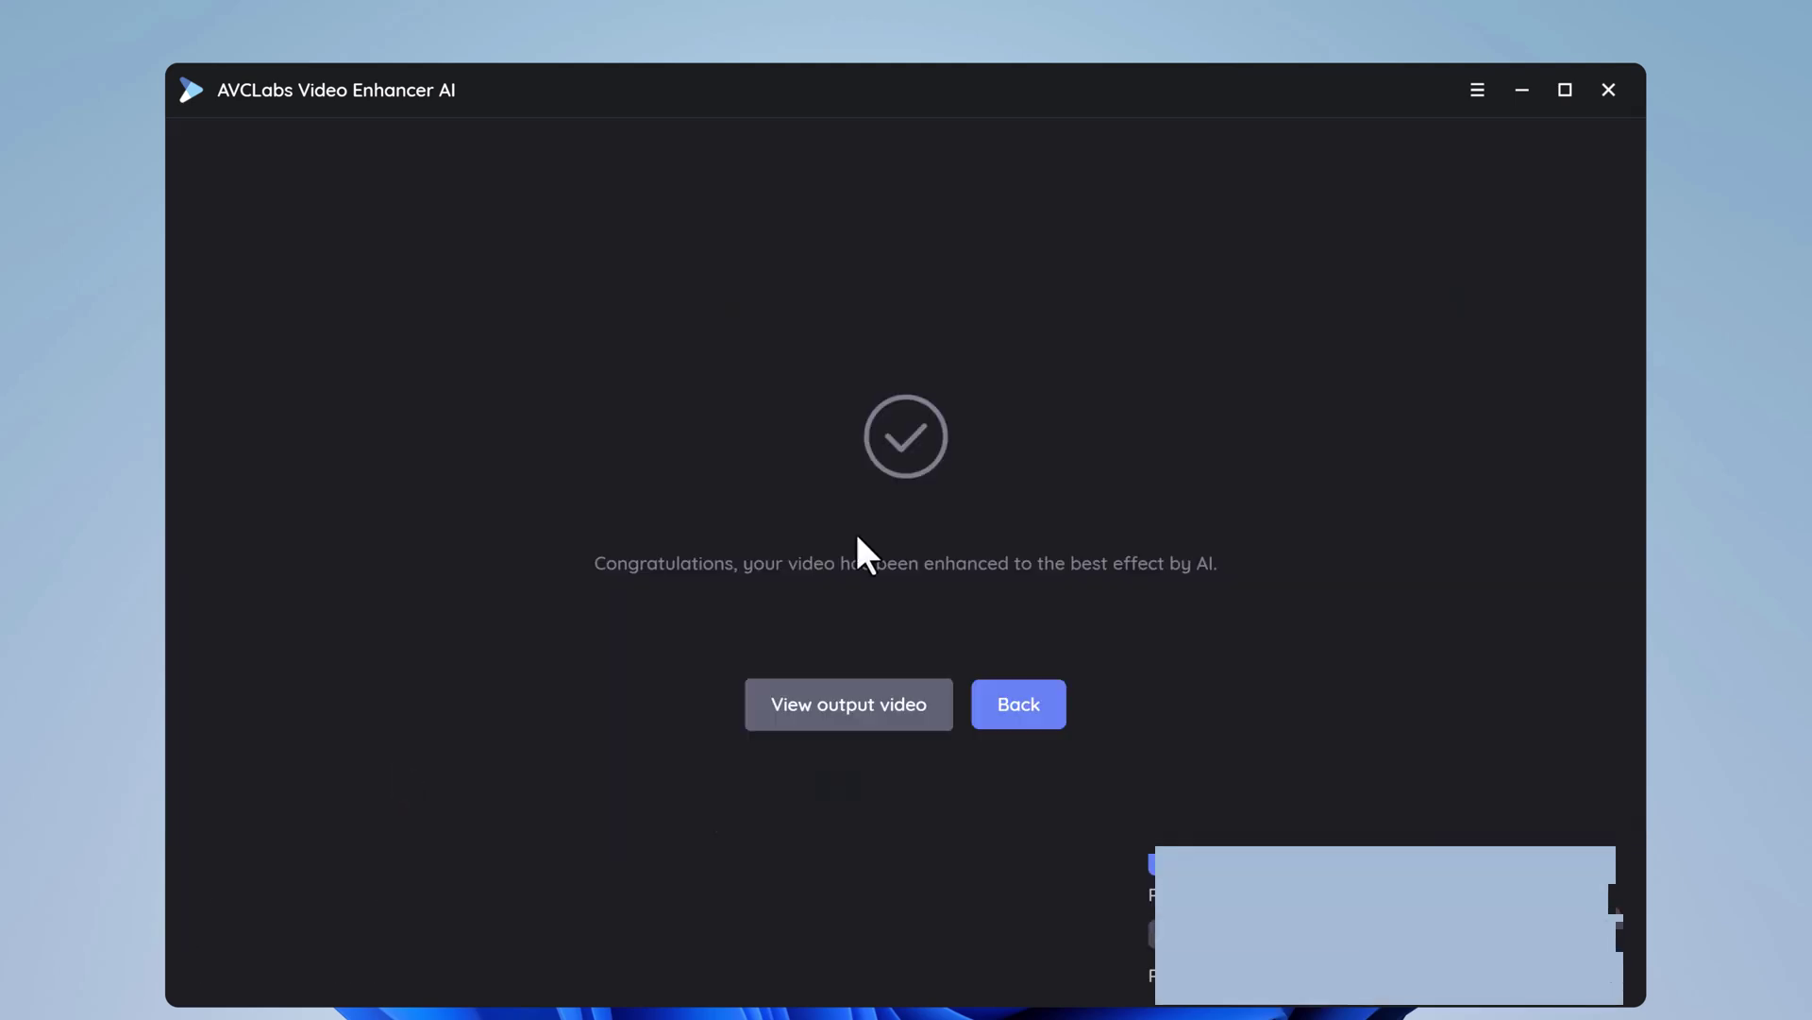
After processing completes, open the AVCLABS output folder via View output video.
left_click(898, 728)
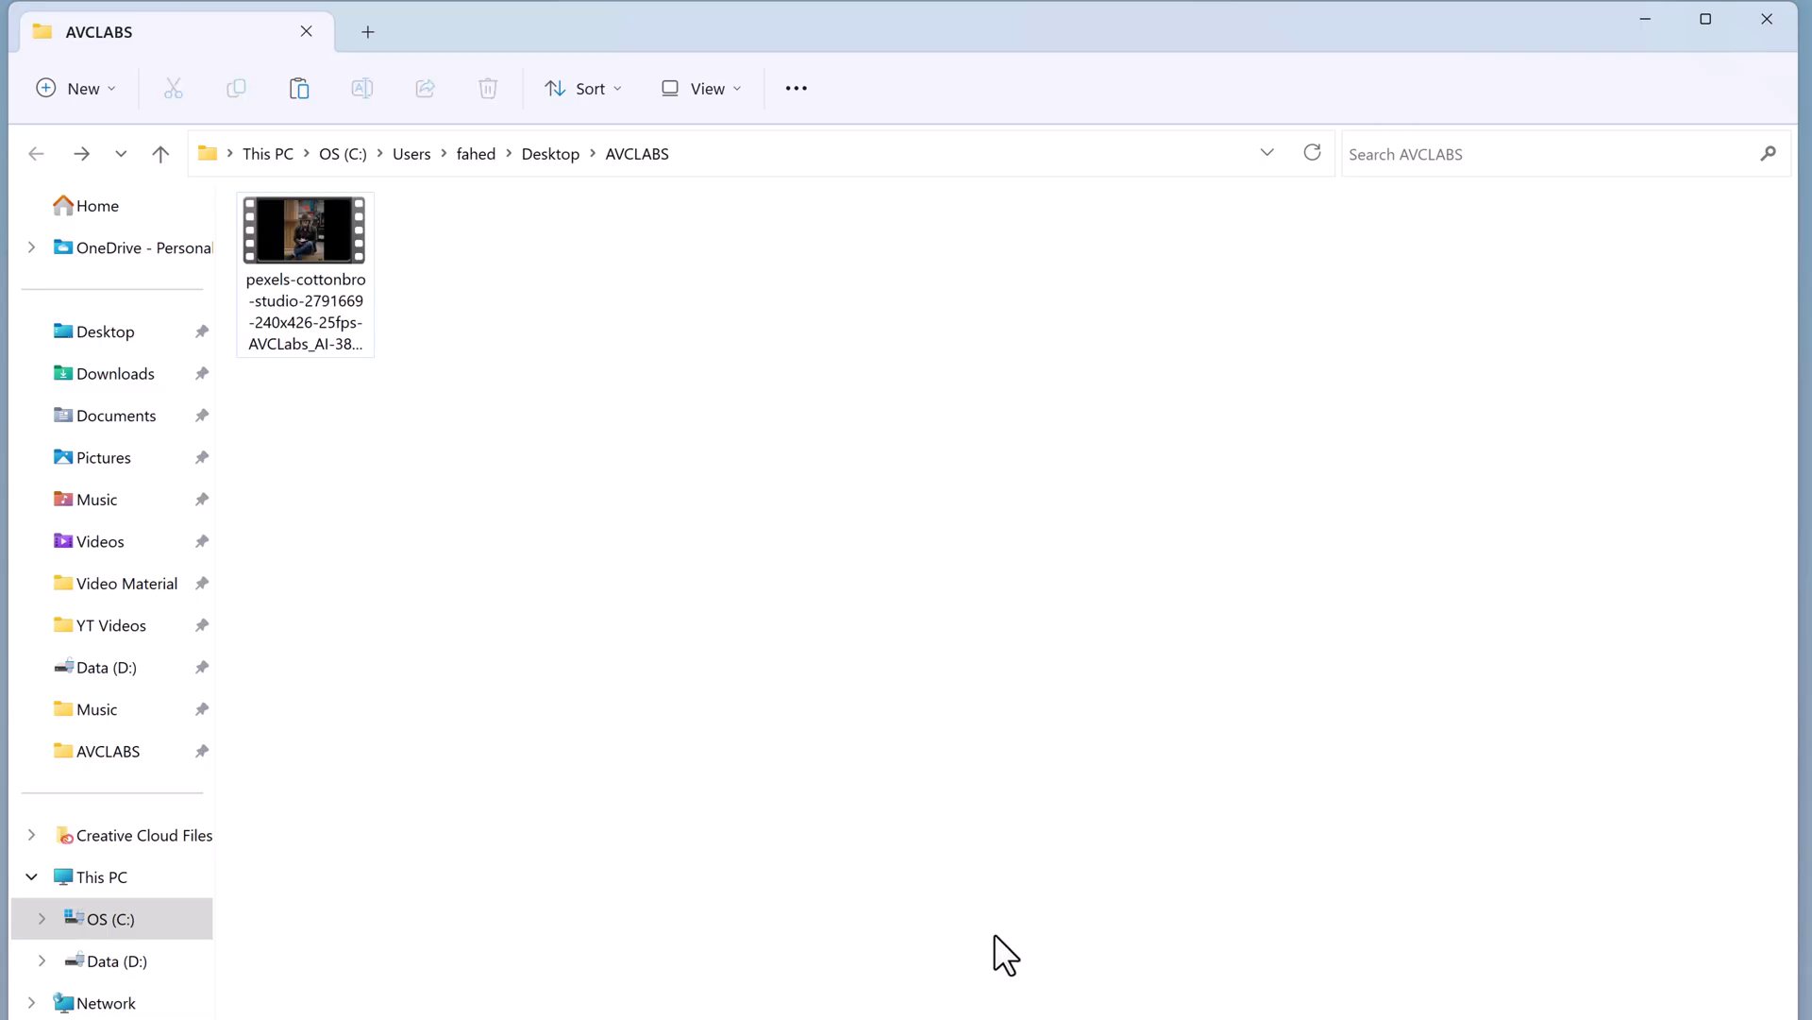
Play the enhanced pexels-cottonbro video in Media Player.
double_click(283, 293)
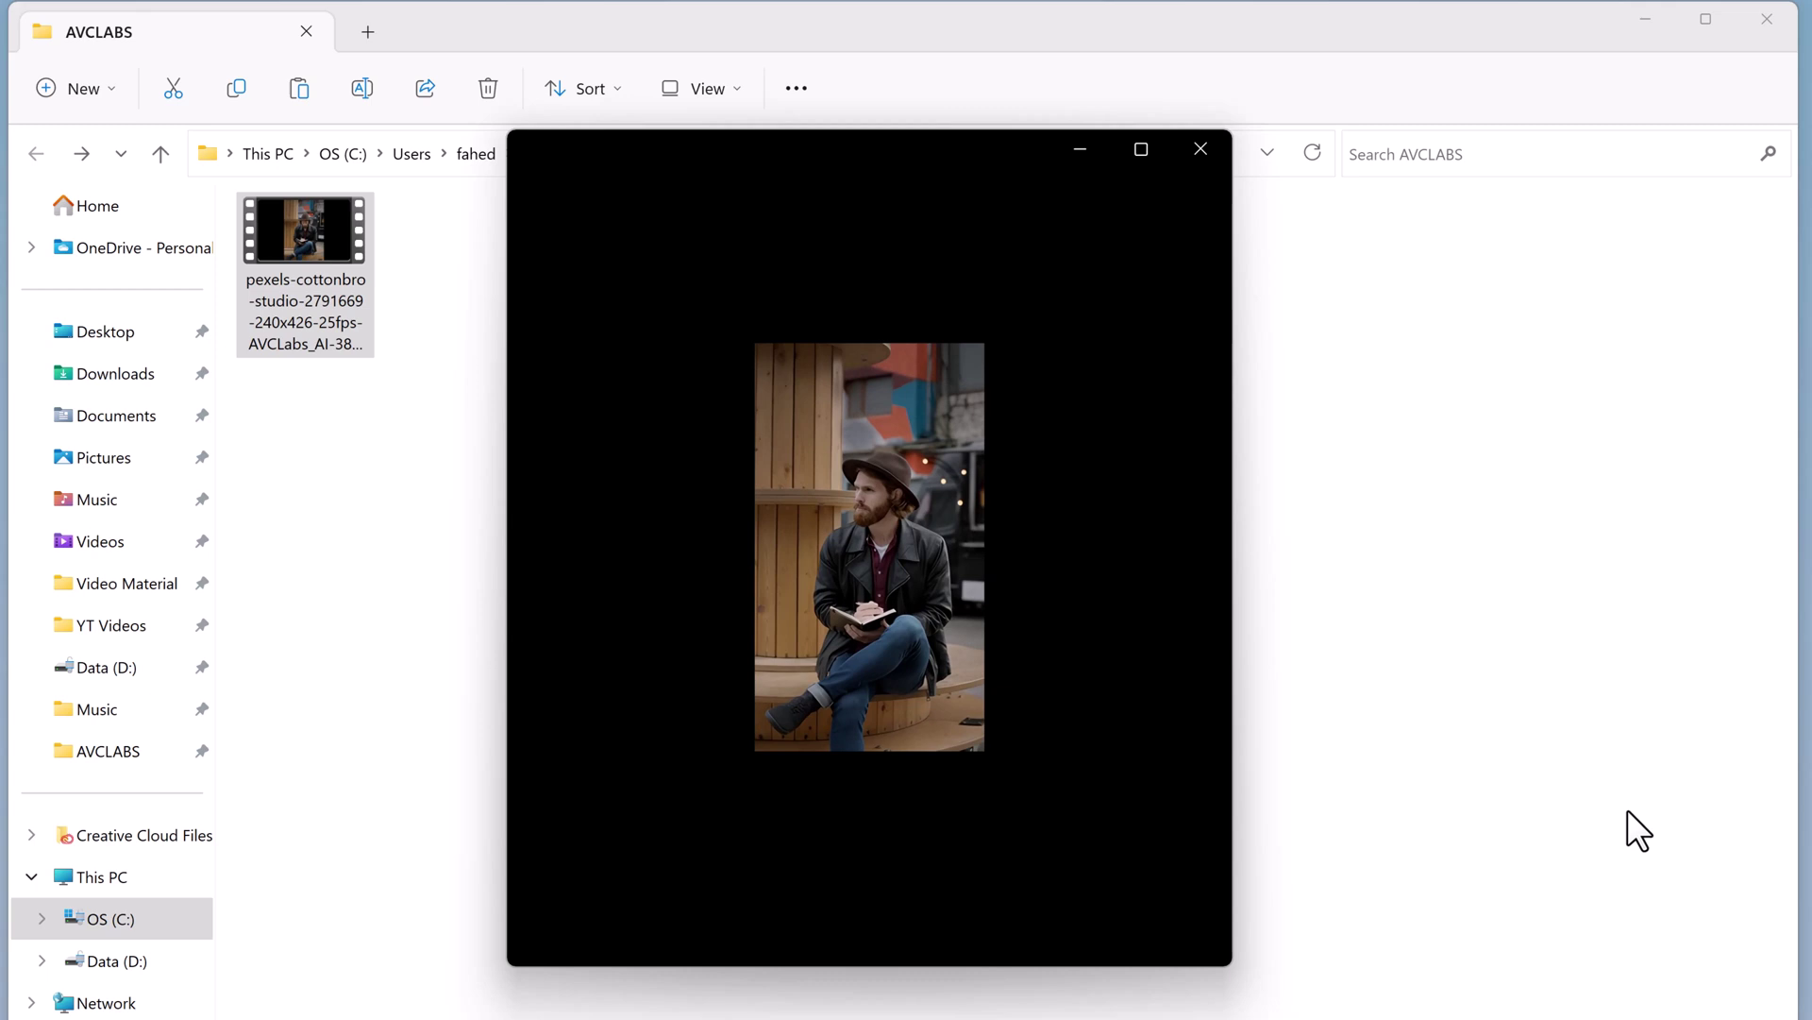
mouse_move(1064, 688)
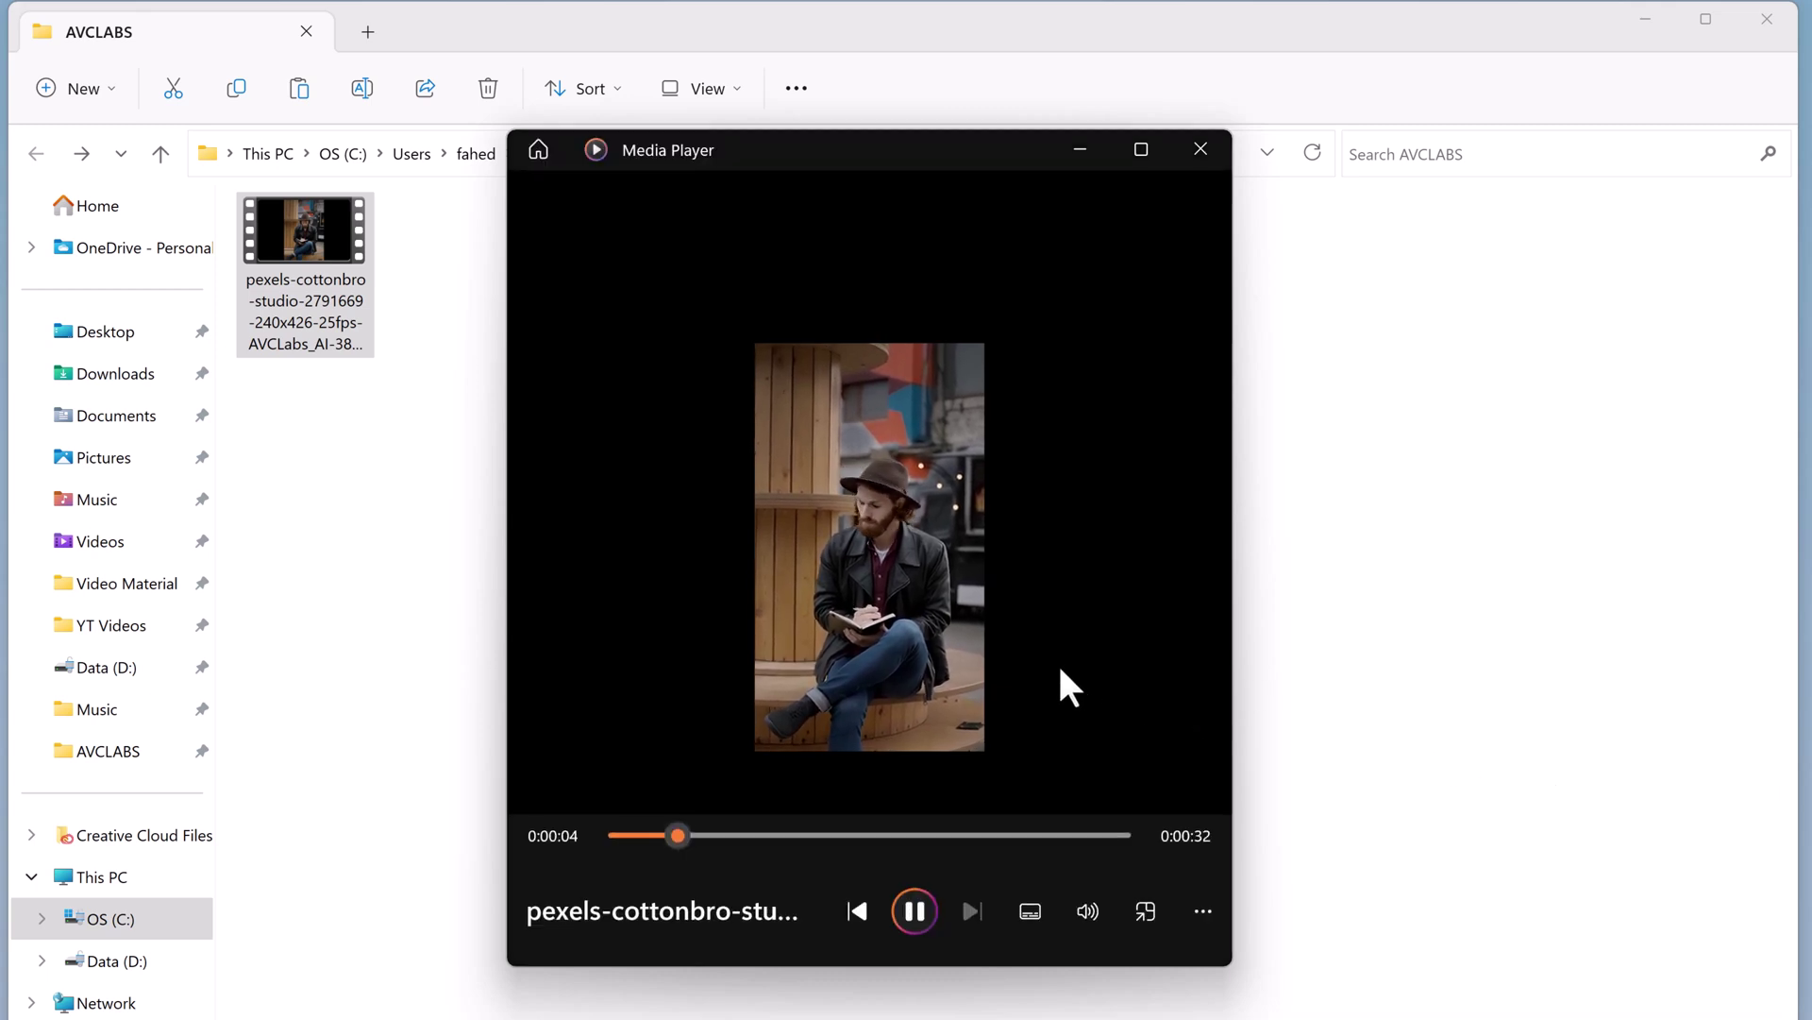